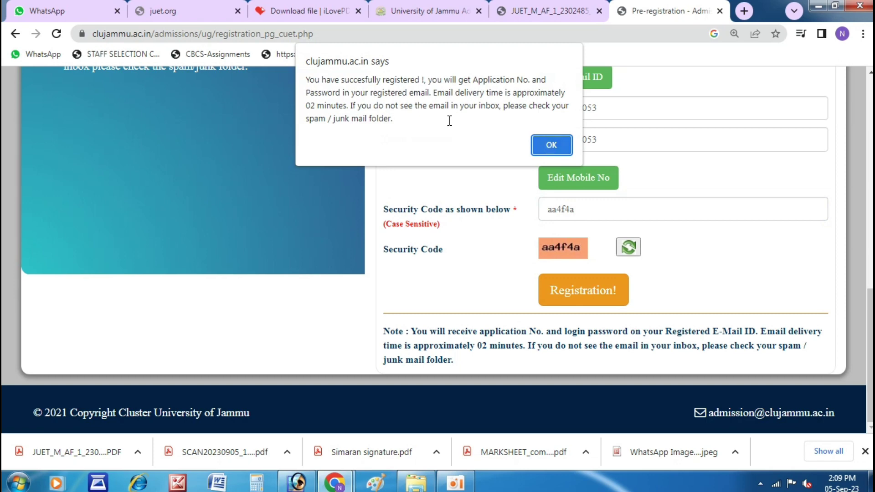
Dismiss the 'successfully registered' alert to reach the PG registered candidates' sign-in page.
click(549, 149)
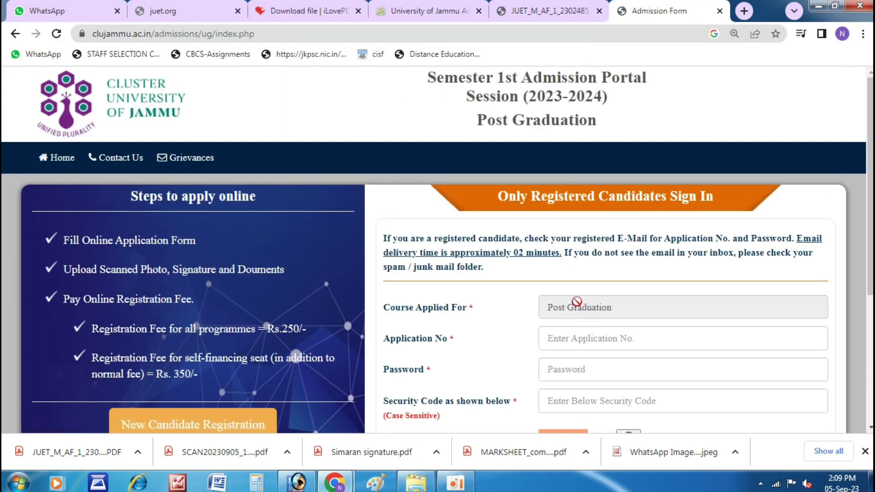
scroll(578, 324, down, 1)
Sign in with the application number, account password and the displayed security code.
click(597, 274)
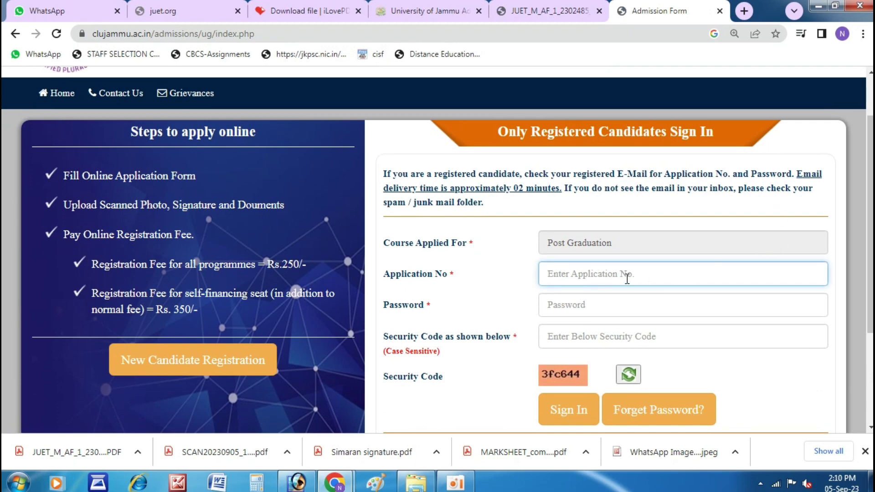
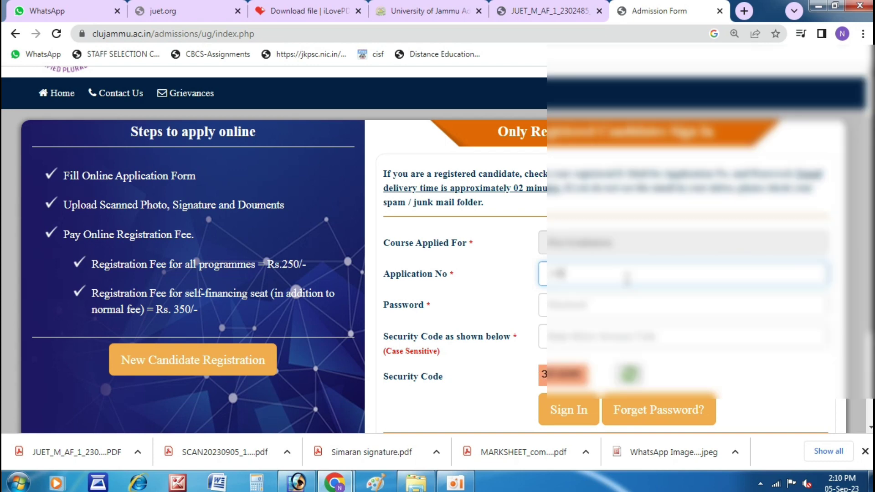
key(Tab)
text(•)
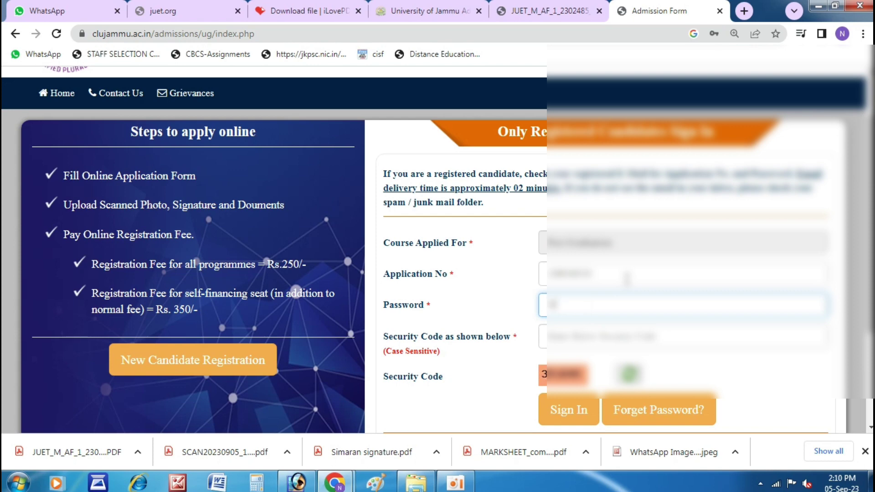
text(•••••)
key(Tab)
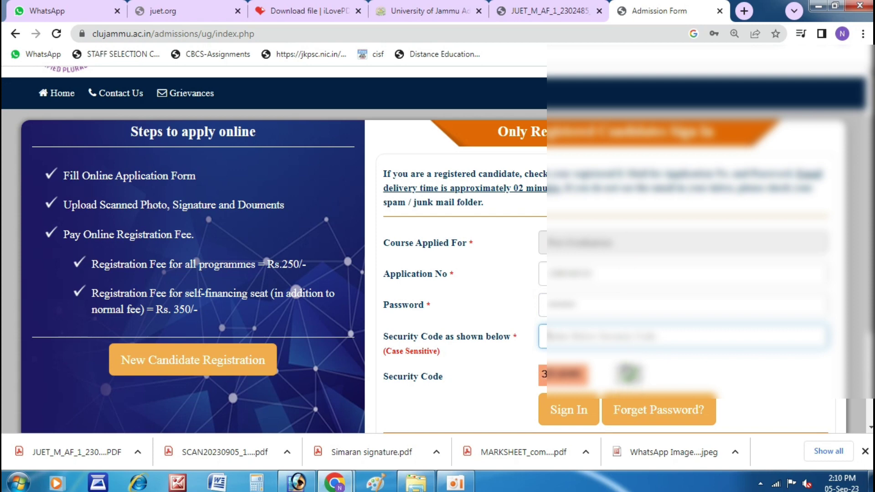
text(3)
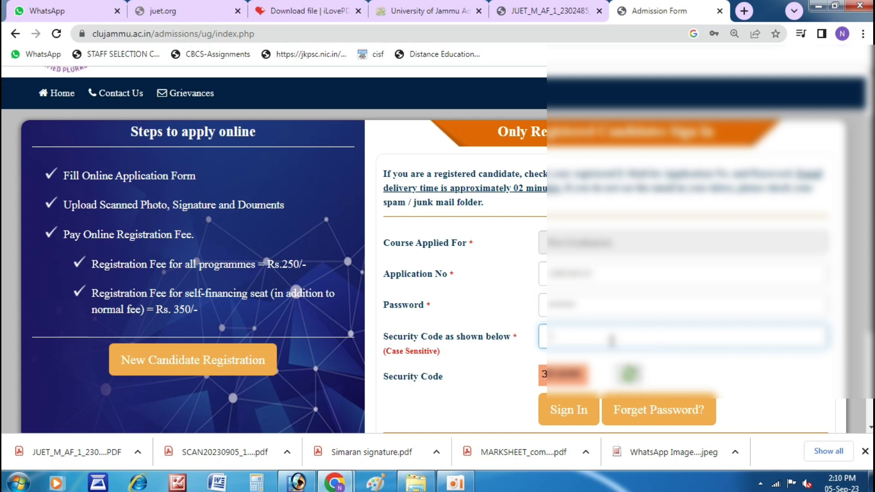
text(C84x)
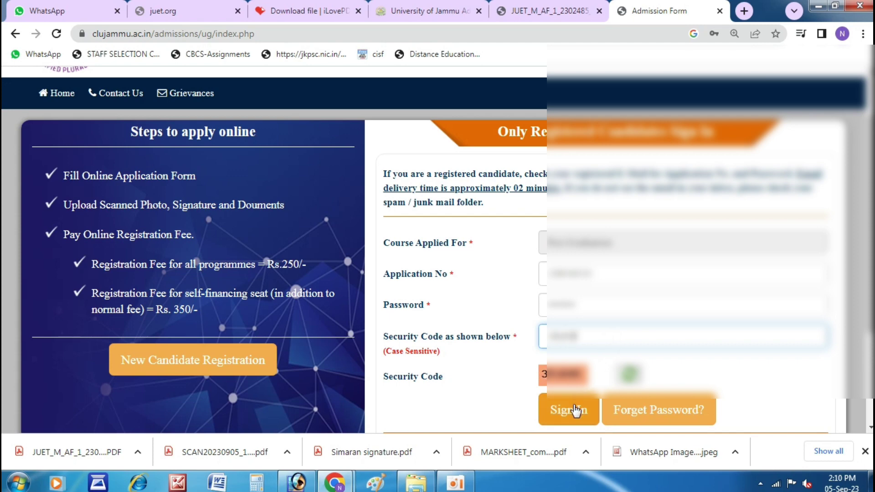
click(572, 411)
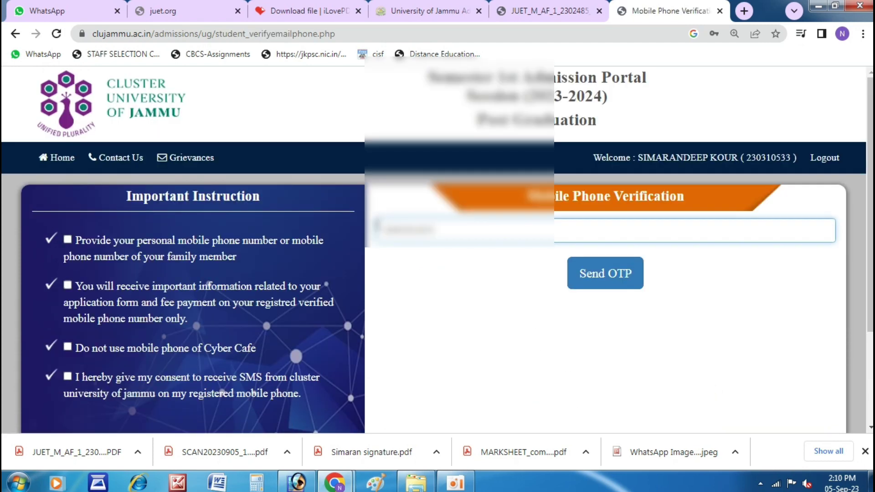
Accept the first two instructions and send the OTP to the mobile number.
click(68, 239)
scroll(68, 238, down, 1)
click(67, 221)
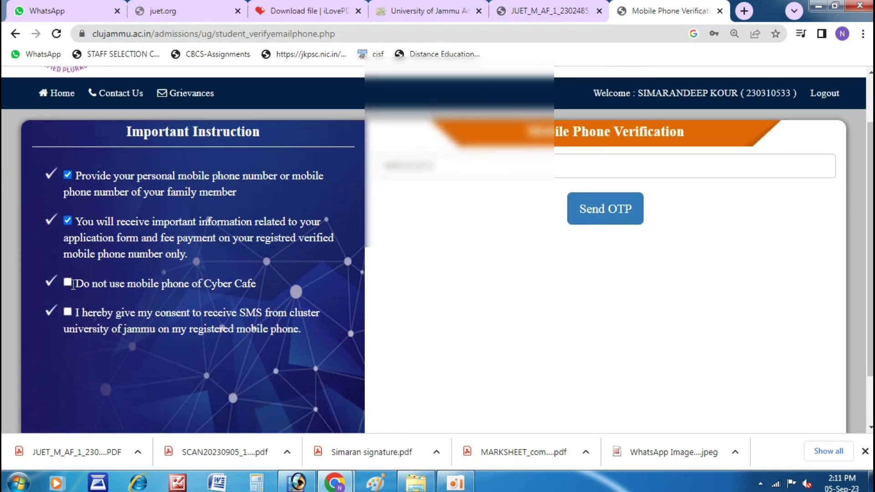
click(462, 166)
click(592, 214)
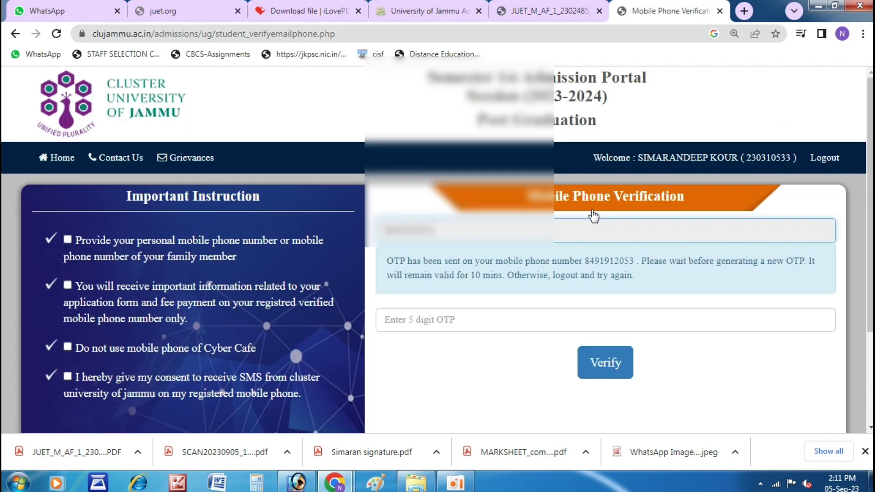
Enter the received OTP, accept the remaining instructions including cyber cafe, and verify.
scroll(569, 221, down, 4)
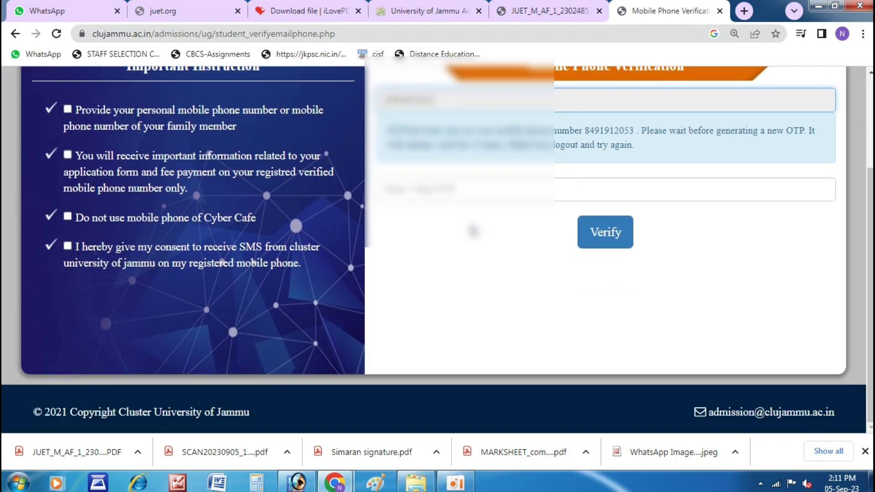
scroll(472, 230, up, 1)
click(456, 259)
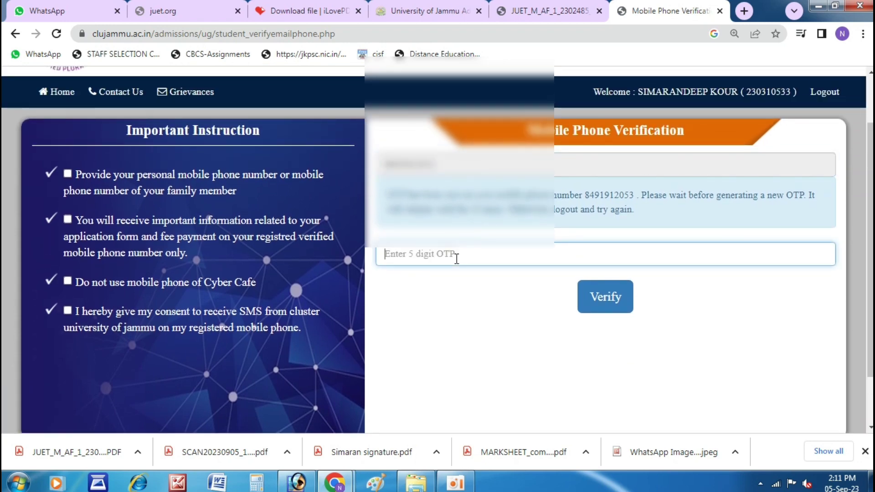
click(68, 174)
click(67, 282)
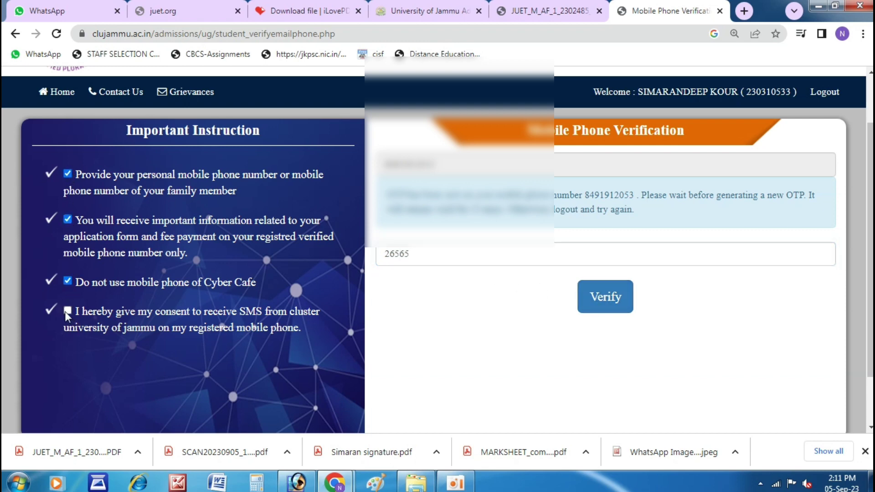
click(601, 299)
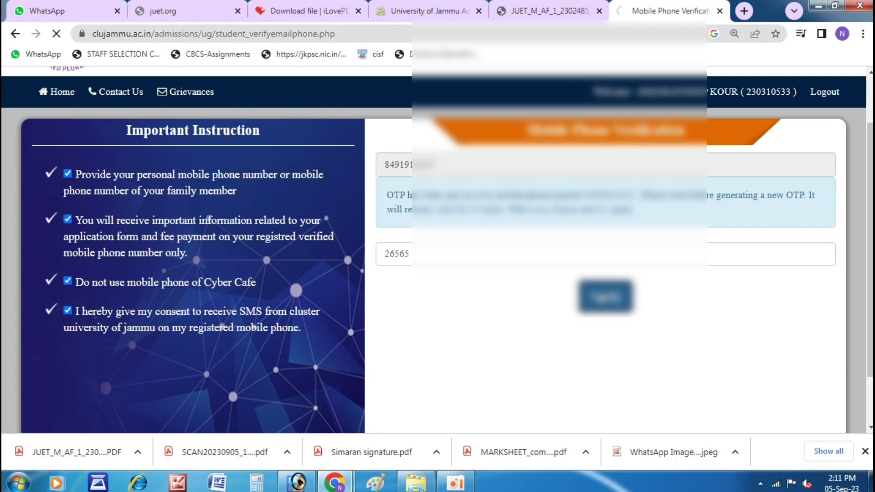
scroll(226, 396, up, 6)
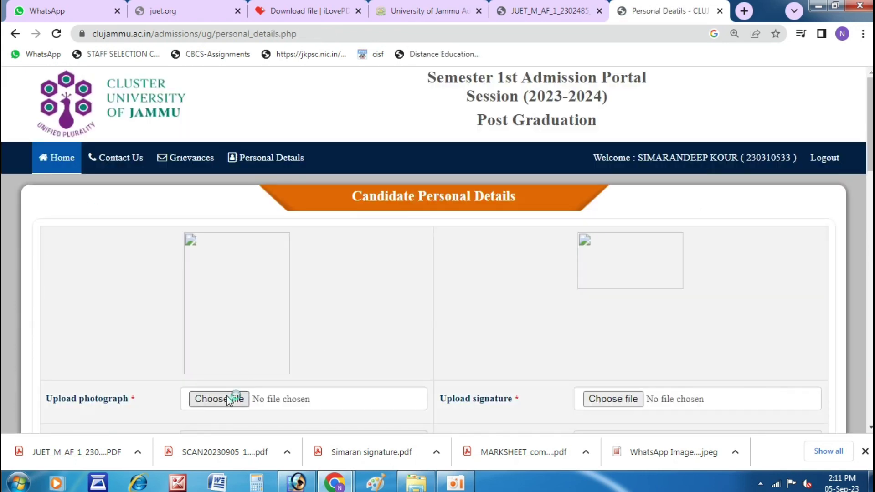
Set blood group to O+ve and religion to Sikhism.
scroll(226, 395, down, 10)
click(240, 184)
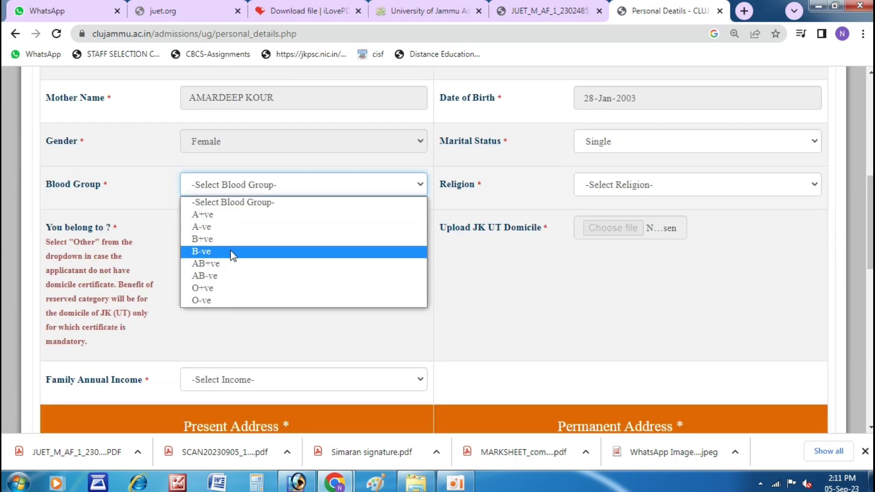
click(221, 289)
click(280, 186)
click(281, 185)
click(608, 189)
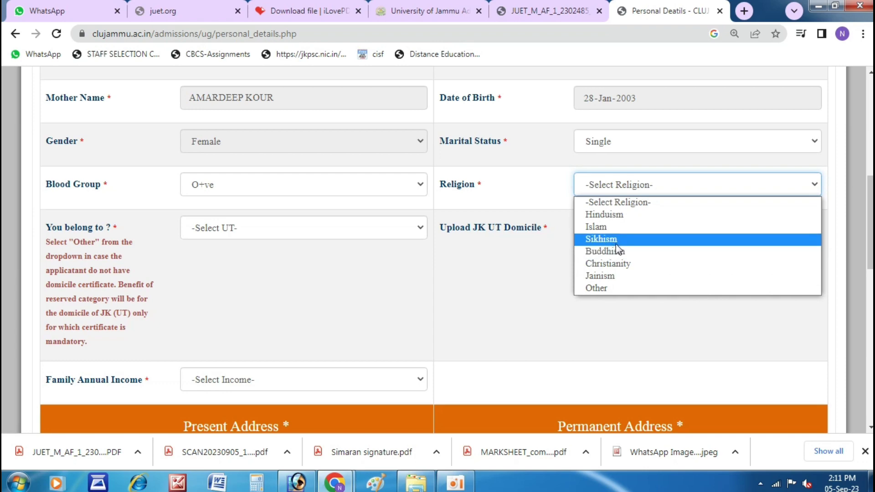
click(616, 243)
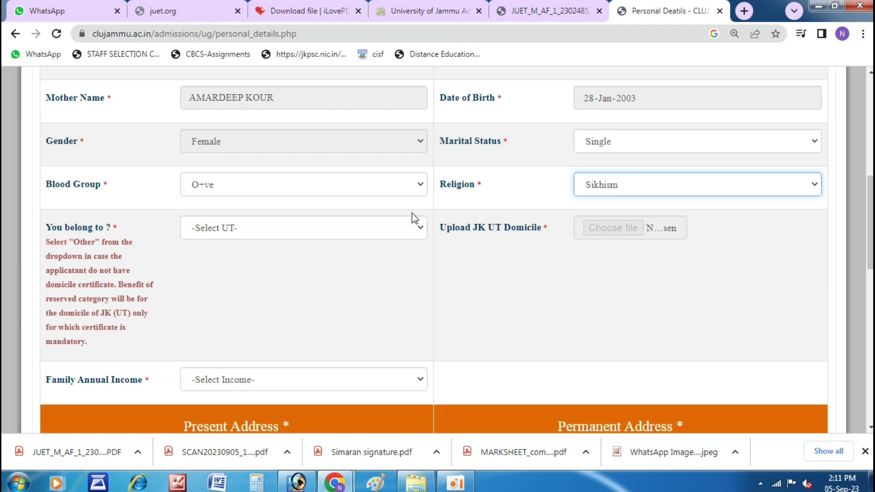
Set domicile to JK UT, leaving the certificate file picker without choosing a file.
click(244, 227)
click(237, 257)
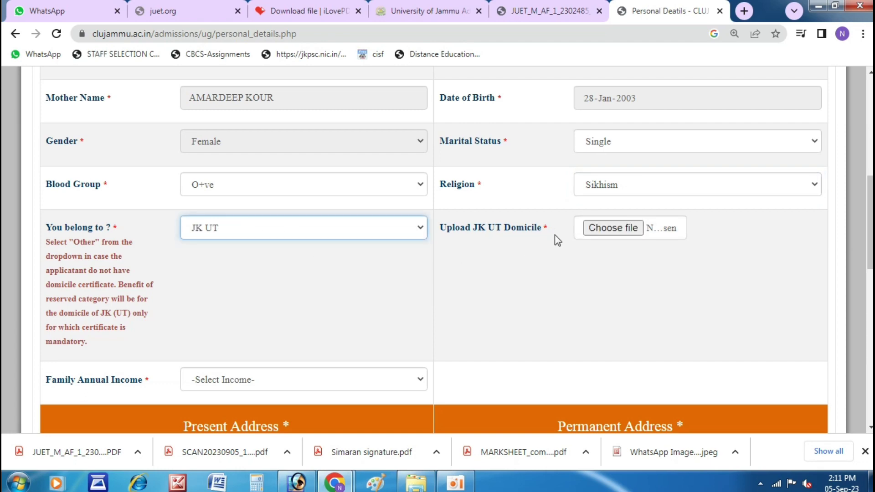
click(592, 228)
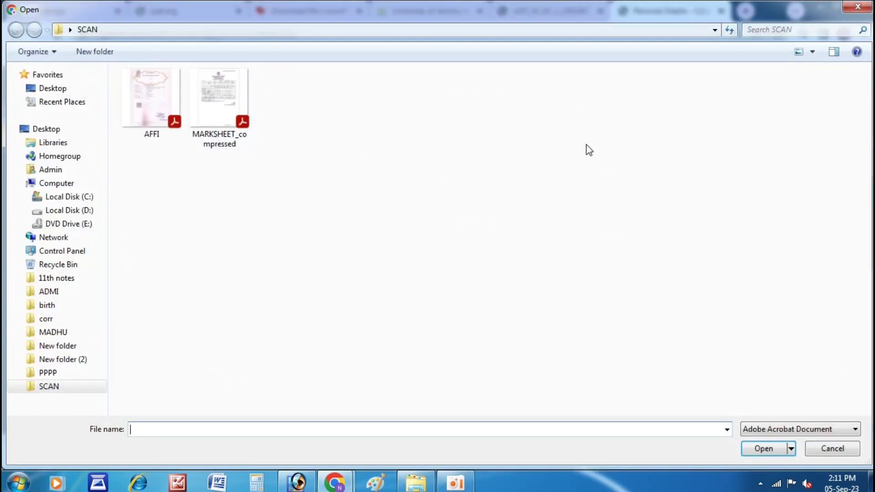
click(856, 10)
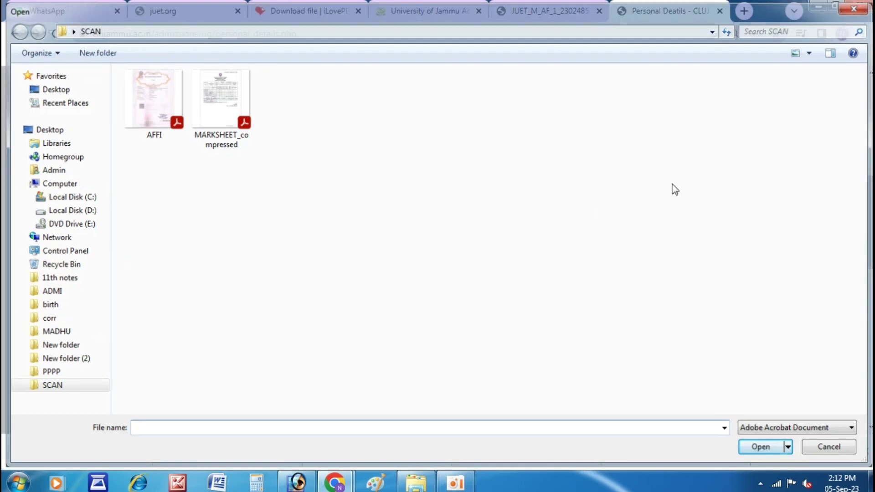
Set family annual income to Below 3Lakh.
scroll(517, 256, down, 5)
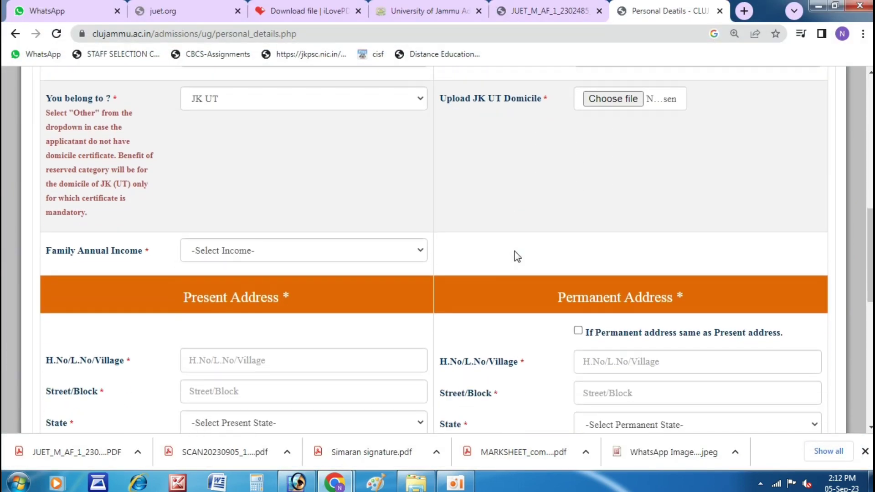
click(242, 187)
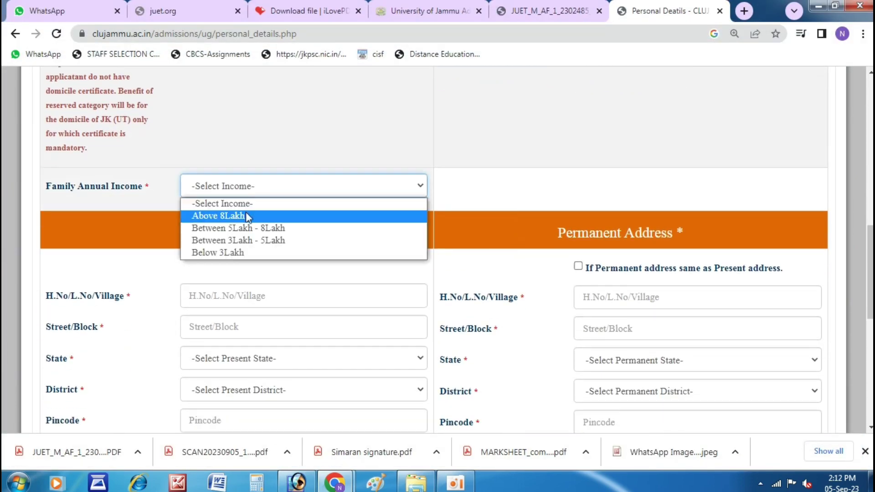
click(246, 249)
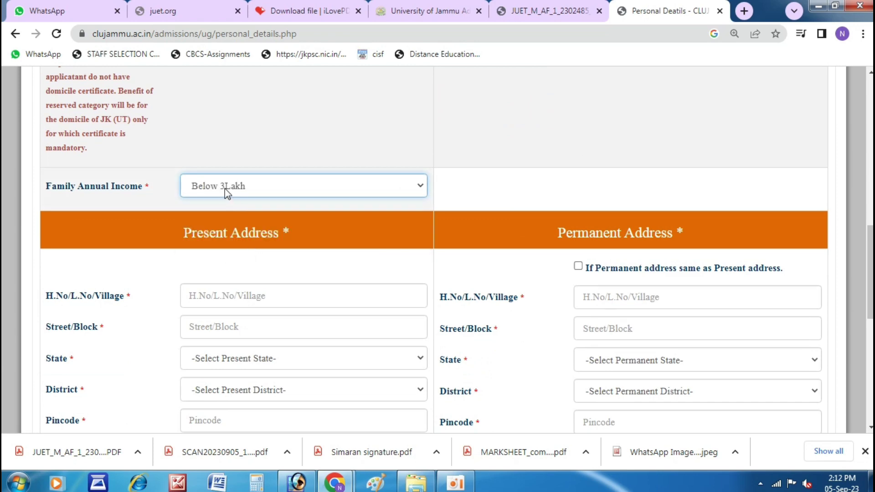
Enter the present house address and street/block details.
scroll(252, 243, down, 1)
click(251, 227)
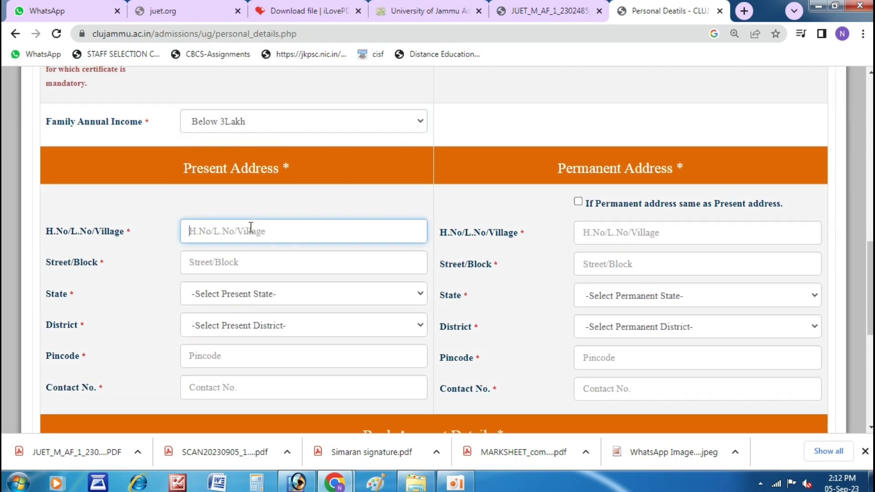
text(w)
key(BackSpace)
key(BackSpace)
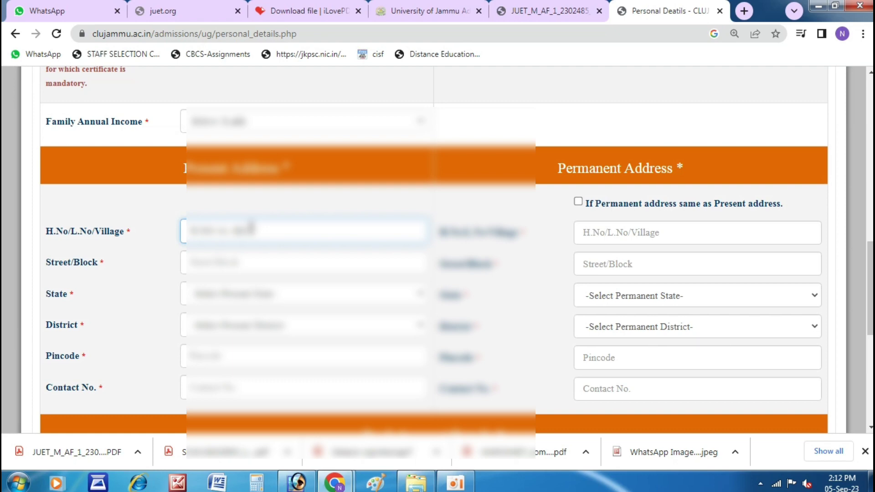
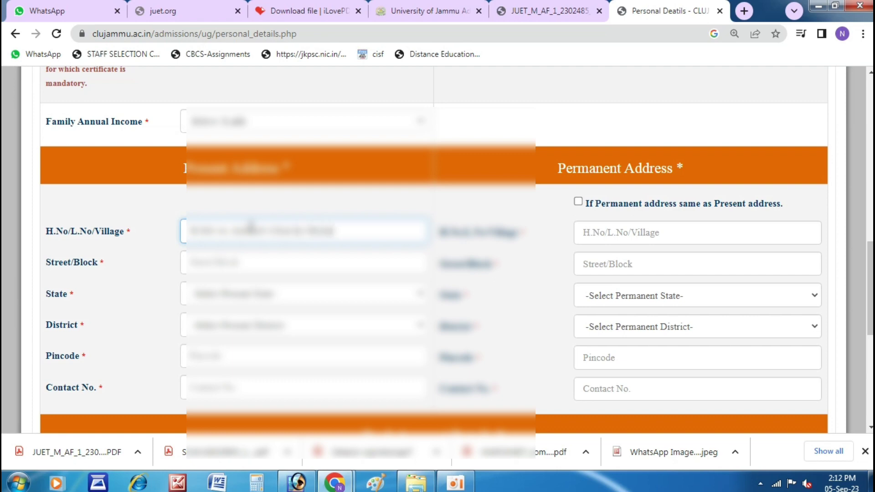
key(Tab)
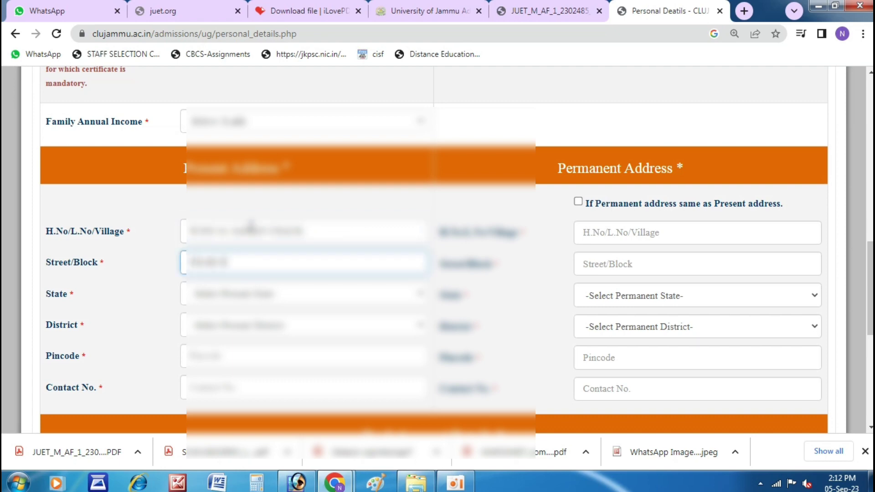
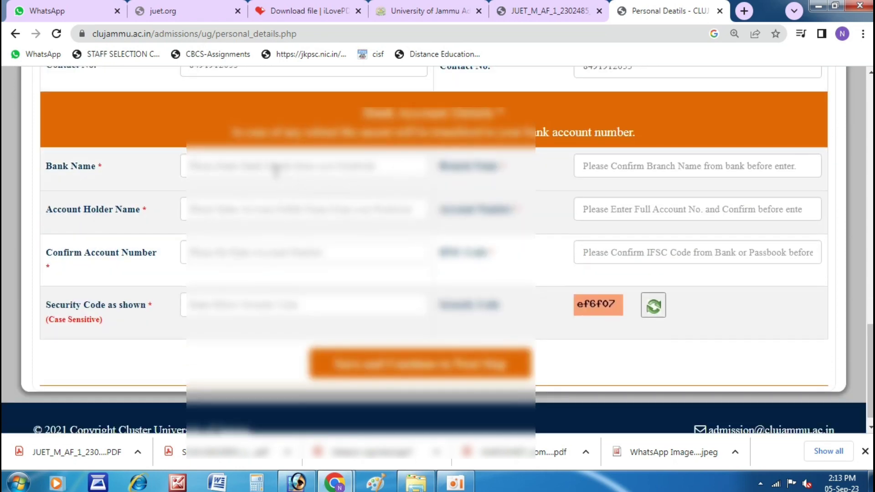
click(275, 169)
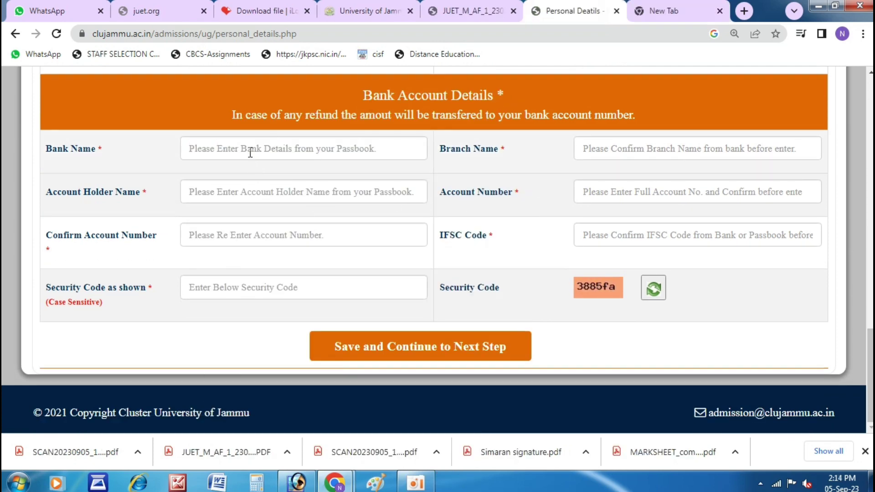
Decline Chrome's offer to save the address.
click(251, 153)
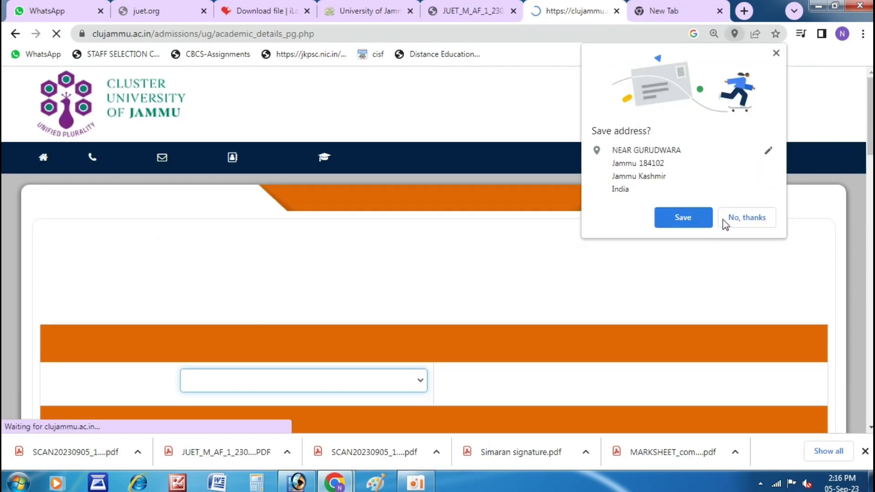
click(732, 219)
scroll(346, 242, down, 5)
scroll(346, 242, down, 3)
Choose CBSE as 10th board and enter the roll number and 328 obtained marks.
click(254, 139)
click(254, 139)
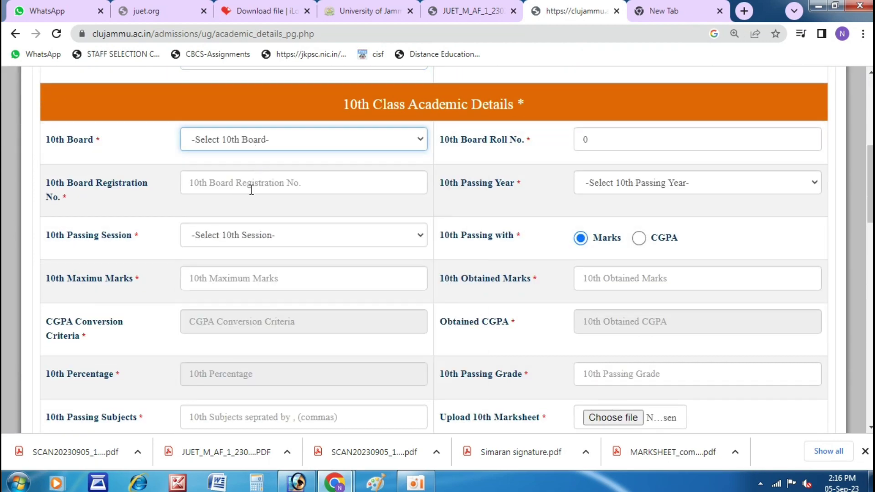
click(267, 145)
key(c)
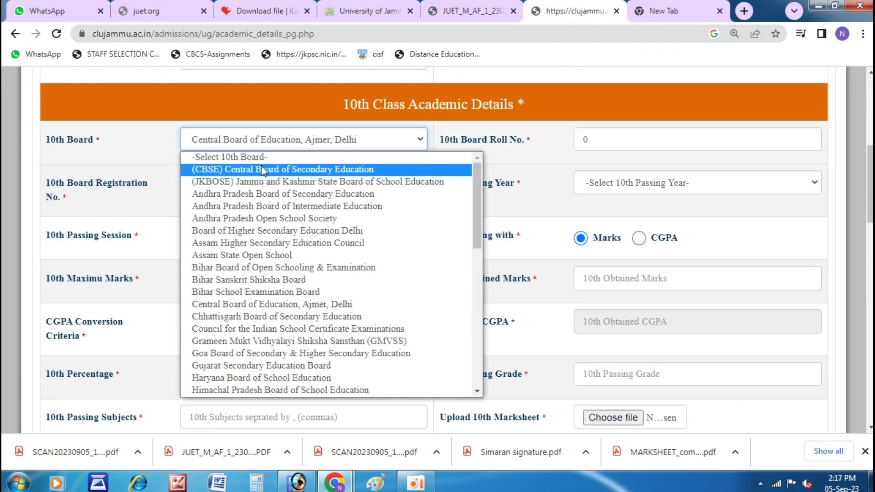
click(265, 169)
key(Tab)
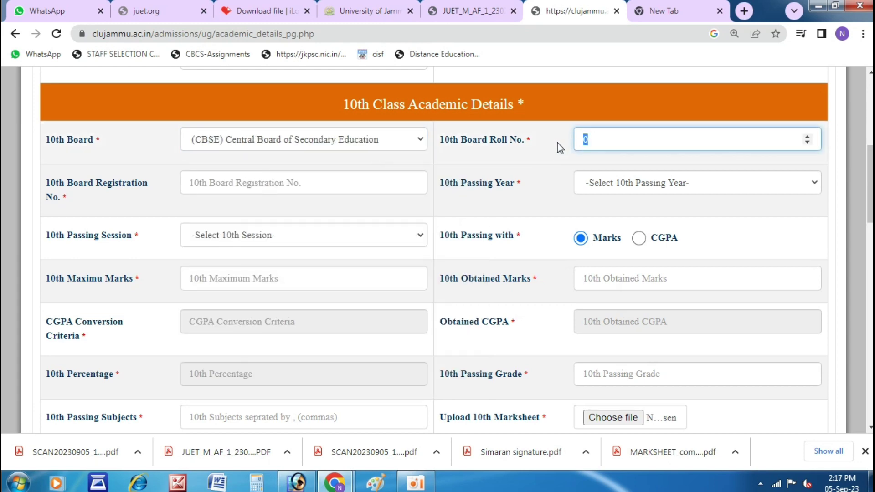
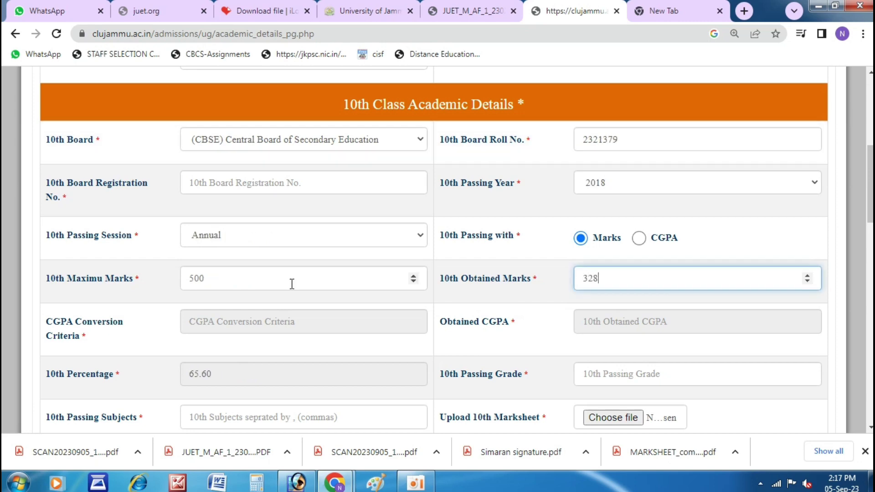
click(255, 345)
Upload the 10th marksheet file.
scroll(291, 345, down, 1)
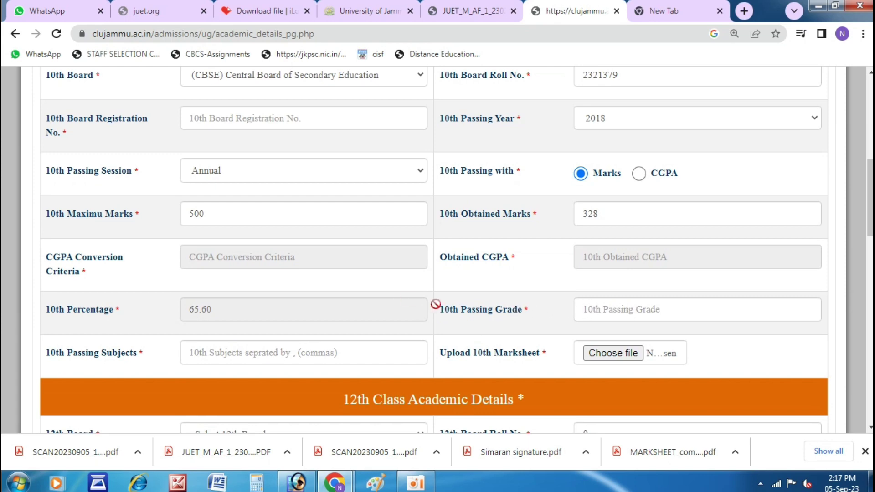
click(600, 354)
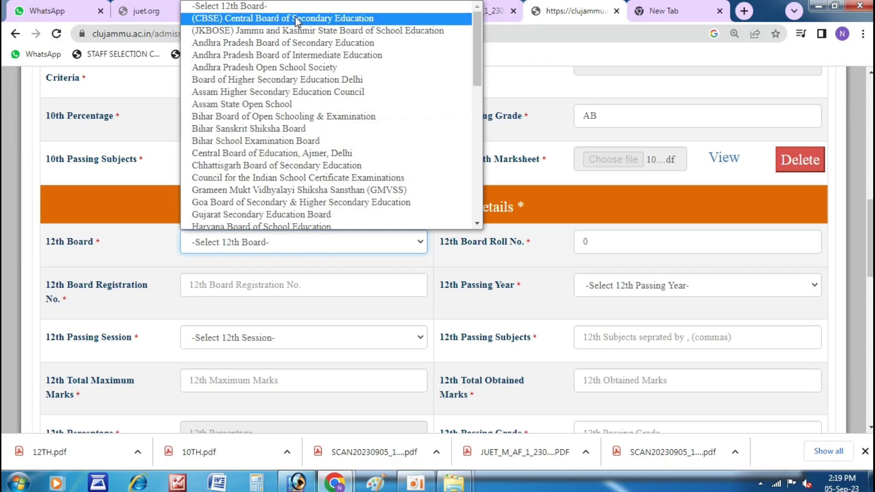
click(297, 23)
scroll(382, 187, up, 1)
scroll(383, 188, up, 2)
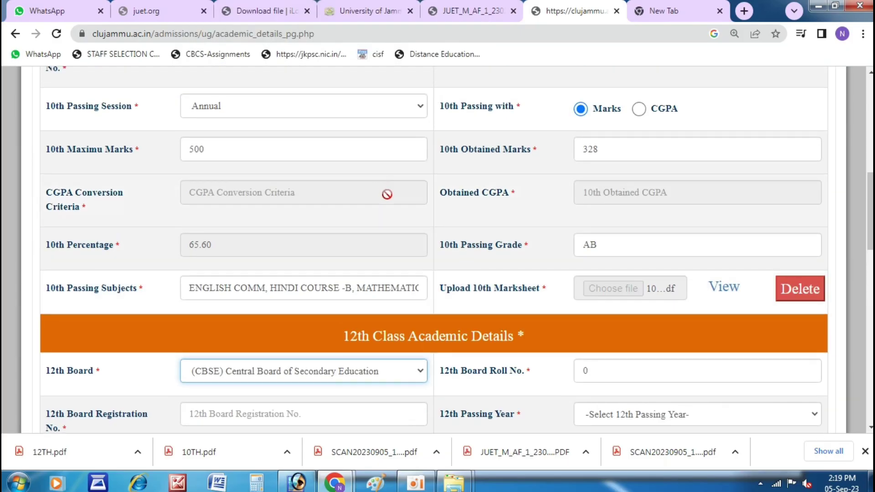
Enter the 12th board roll number and registration number.
scroll(448, 248, down, 3)
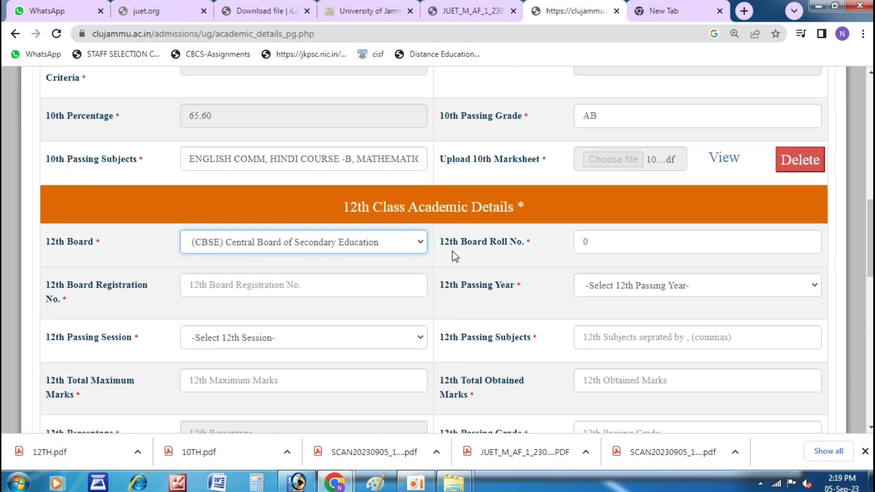
key(Tab)
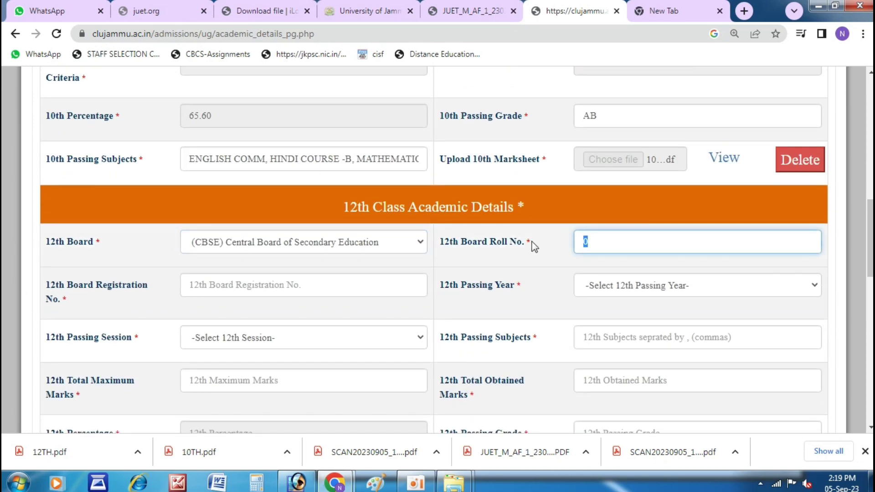
click(249, 280)
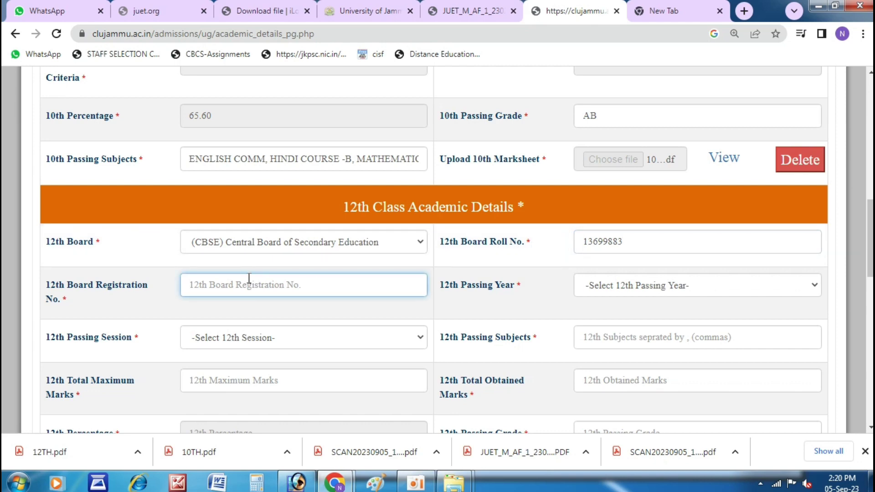
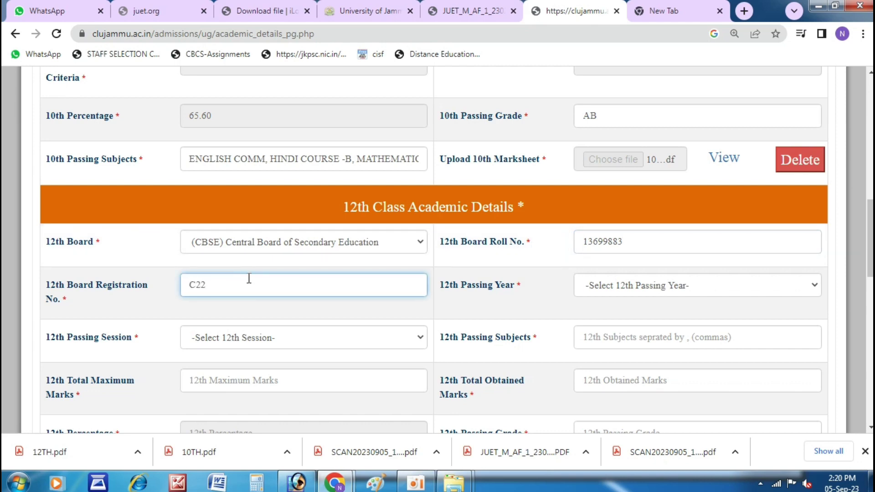
Set 12th passing year 2020, session Annual, and subjects starting with ENGLISH CORE.
click(655, 286)
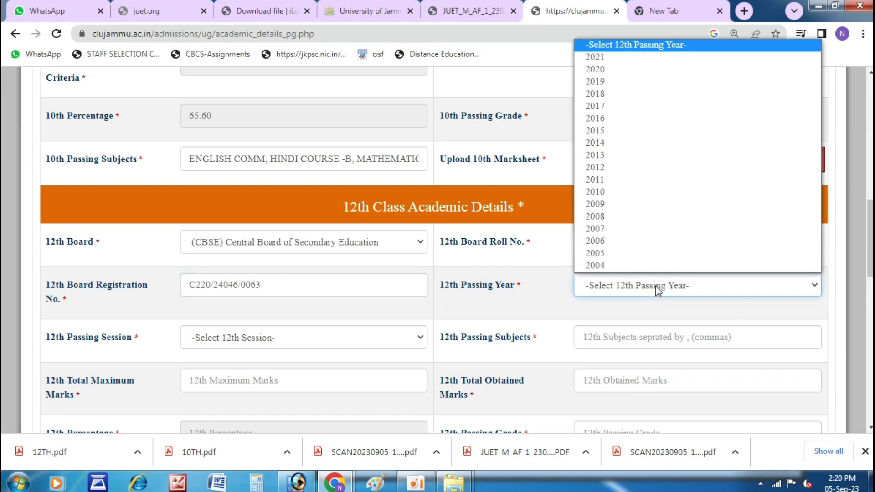
text(2020)
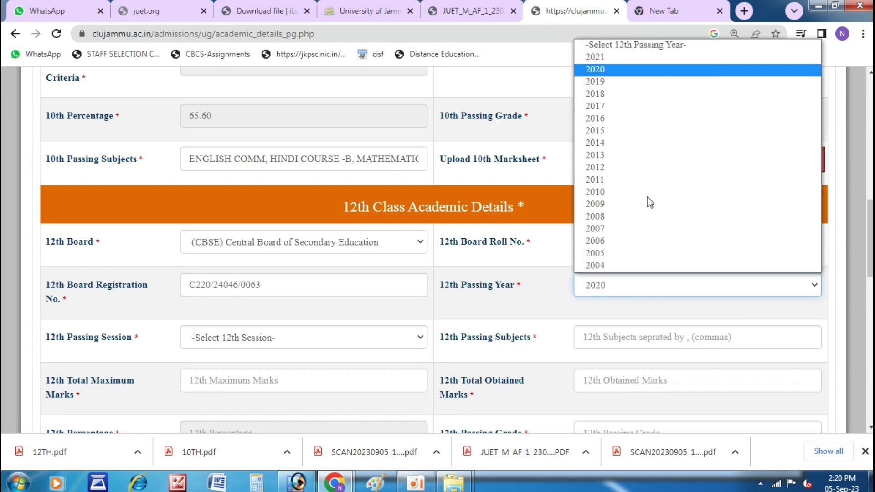
key(Return)
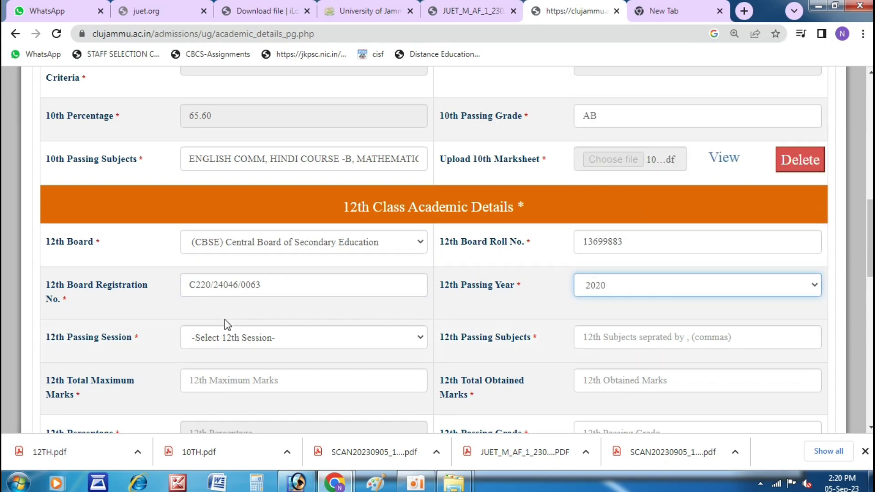
click(263, 337)
click(262, 369)
click(633, 337)
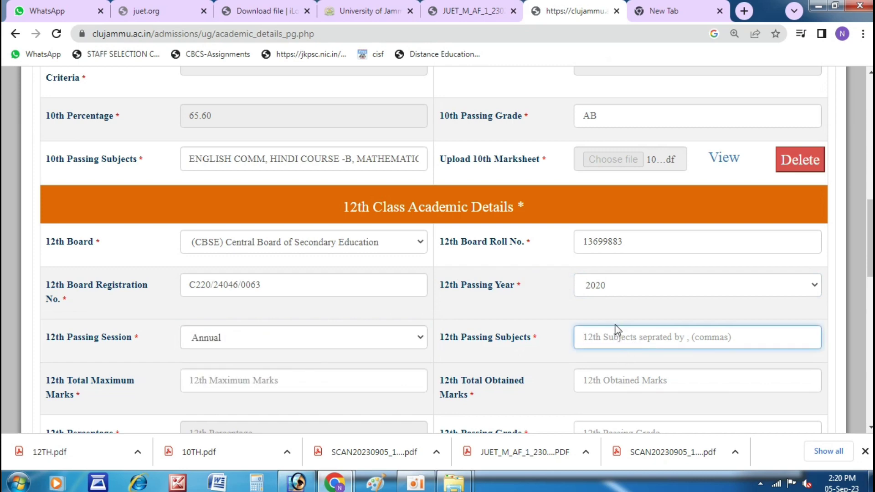
text(ENG)
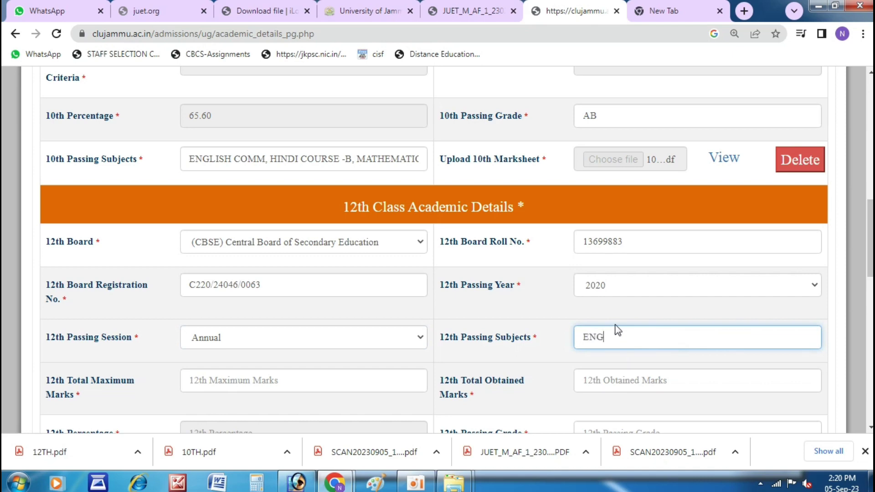
text(LISH CORE)
key(ctrl+v)
Set UG result to Result Declared, university Cluster University of Jammu, and enter roll and registration numbers.
scroll(275, 258, down, 5)
click(281, 244)
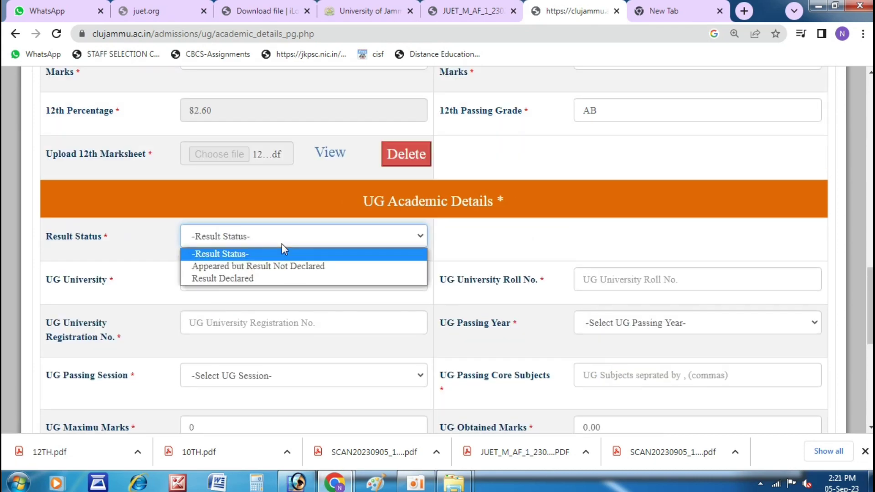
click(248, 282)
click(247, 280)
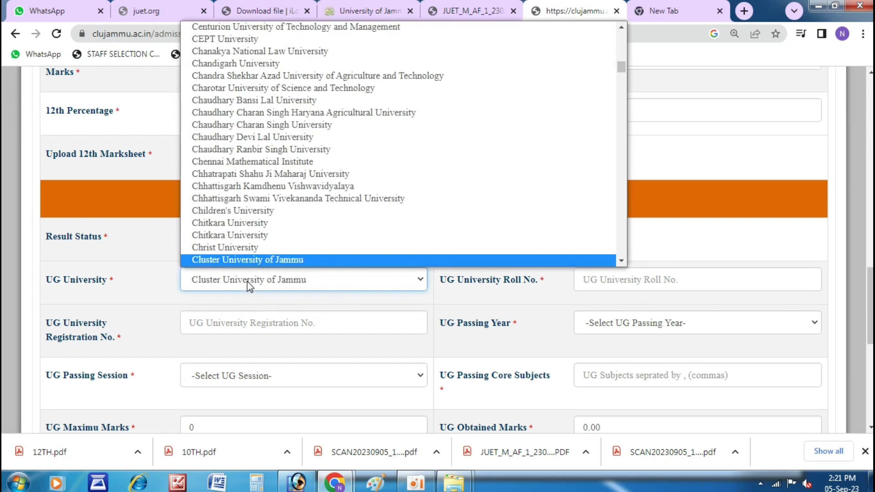
click(247, 281)
click(647, 283)
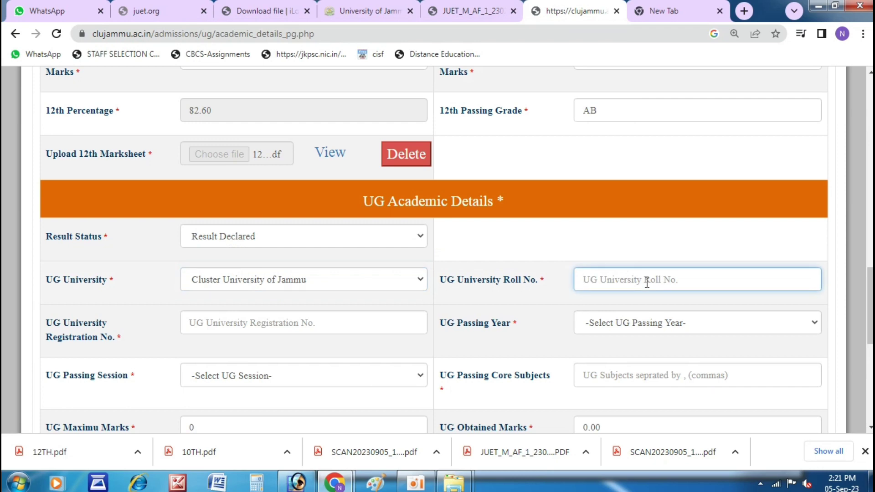
click(275, 324)
text(200205600)
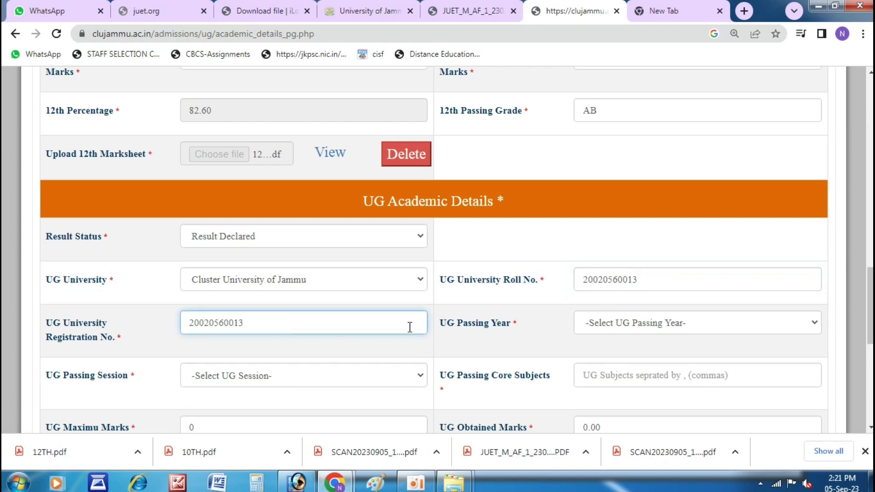
Set UG passing year 2023, session Annual, and fill in the core subjects.
click(677, 322)
key(Down)
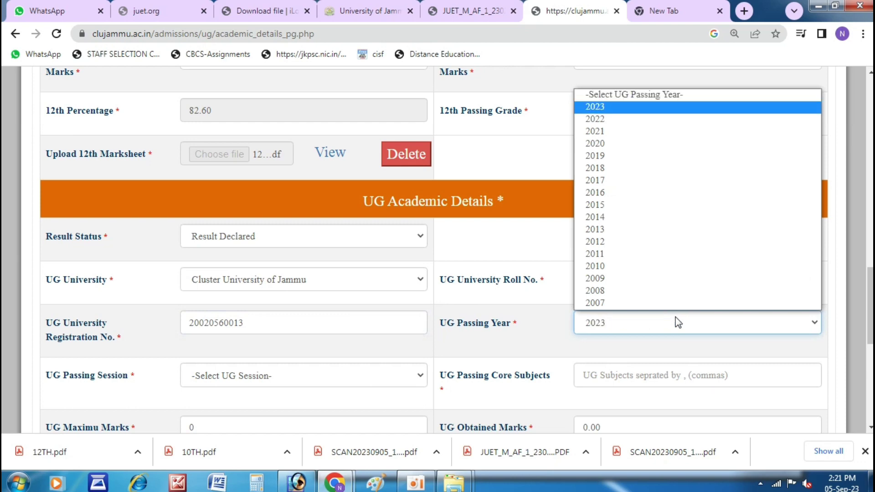
key(Return)
click(239, 385)
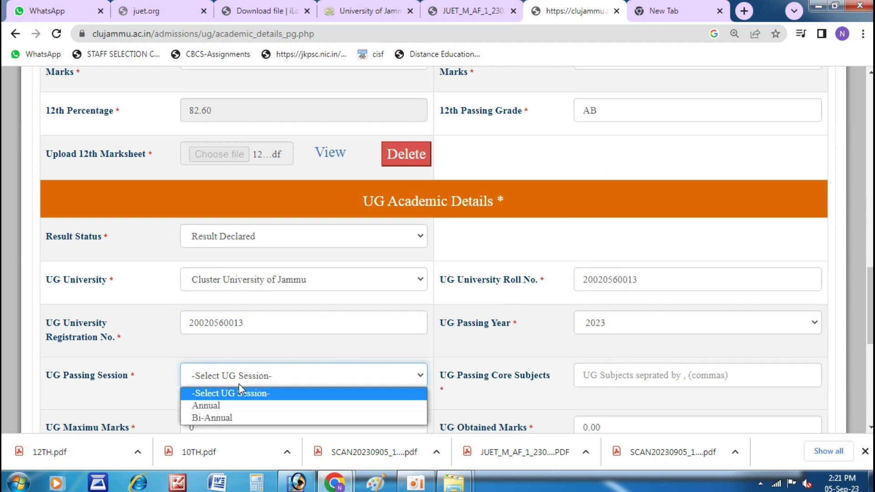
click(235, 407)
scroll(474, 364, down, 1)
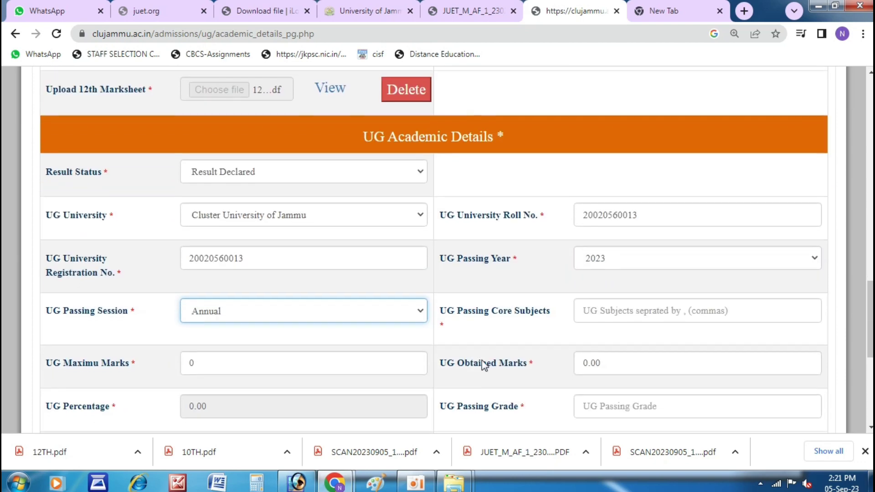
click(618, 308)
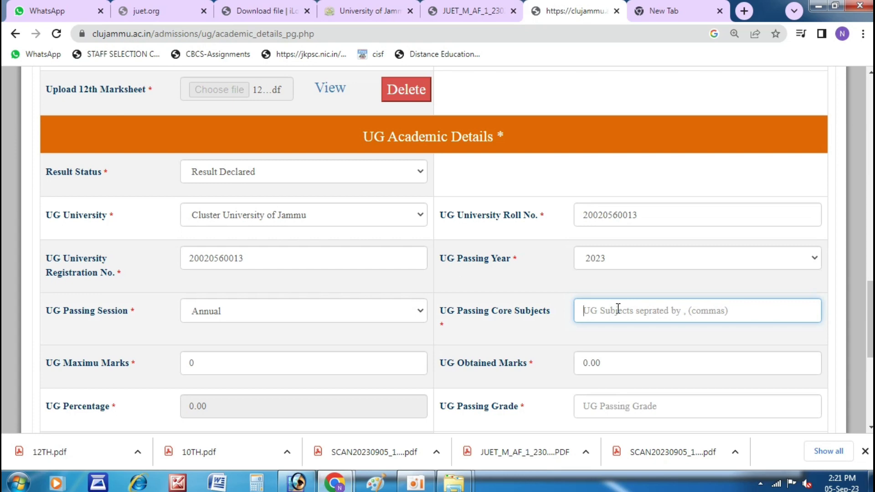
text(RN)
key(BackSpace)
Enter UG maximum marks 3800 and obtained marks 2769.
text(A)
key(Down)
key(Return)
click(302, 364)
text(38)
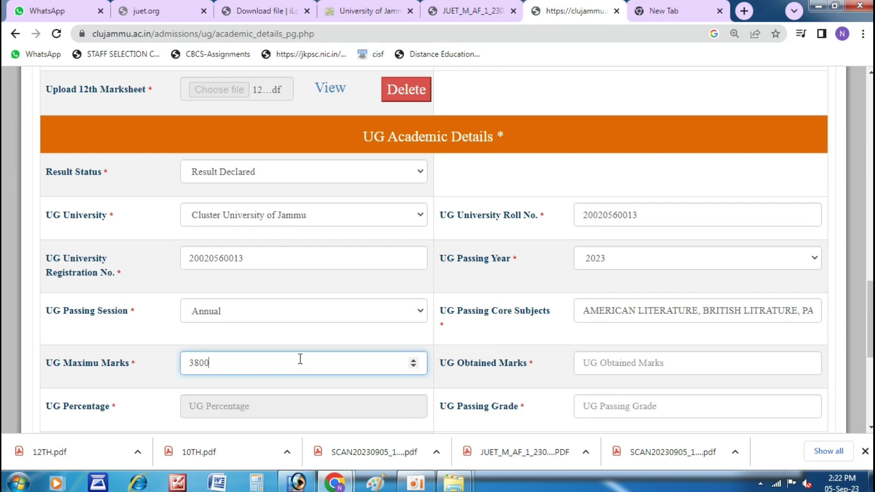
text(00)
key(Tab)
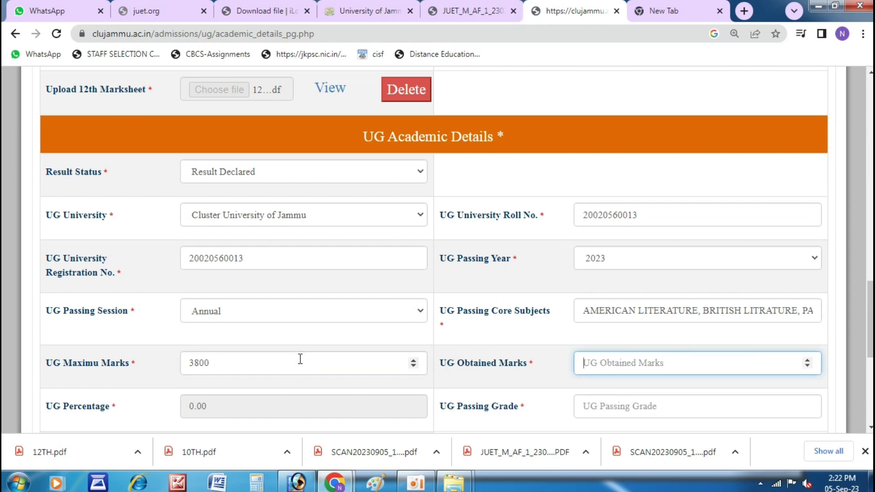
text(2769)
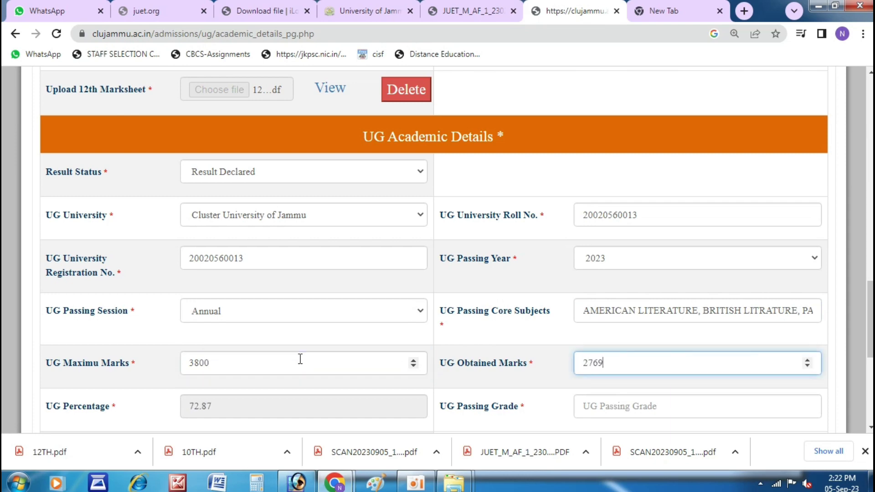
Enter UG passing grade A and start choosing the UG marksheet file.
scroll(313, 353, down, 1)
click(607, 348)
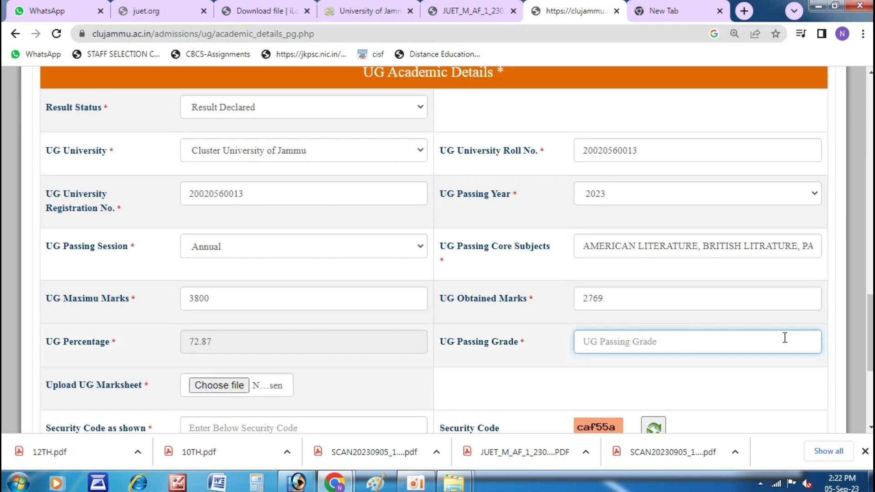
text(A)
click(220, 386)
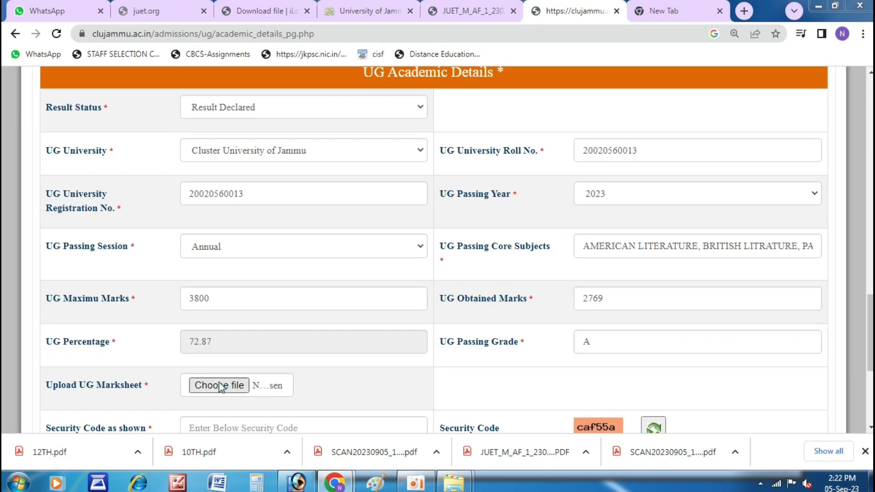
Attach MARKSHEET_compressed as the UG marksheet.
click(355, 105)
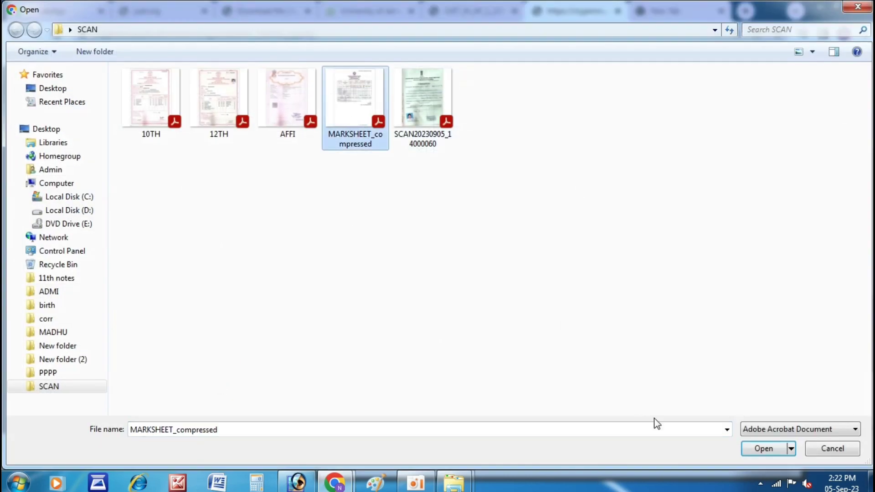
click(763, 449)
scroll(455, 297, down, 4)
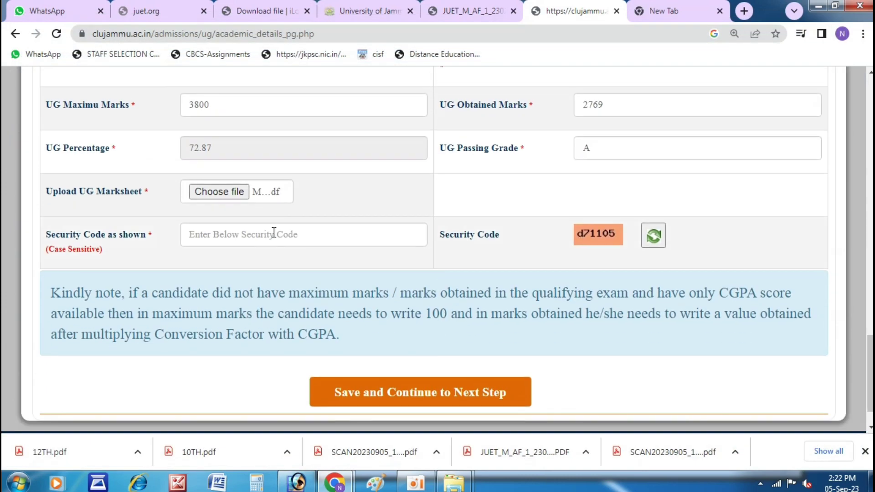
Enter the security code and save the academic details to continue.
click(269, 236)
text(d7)
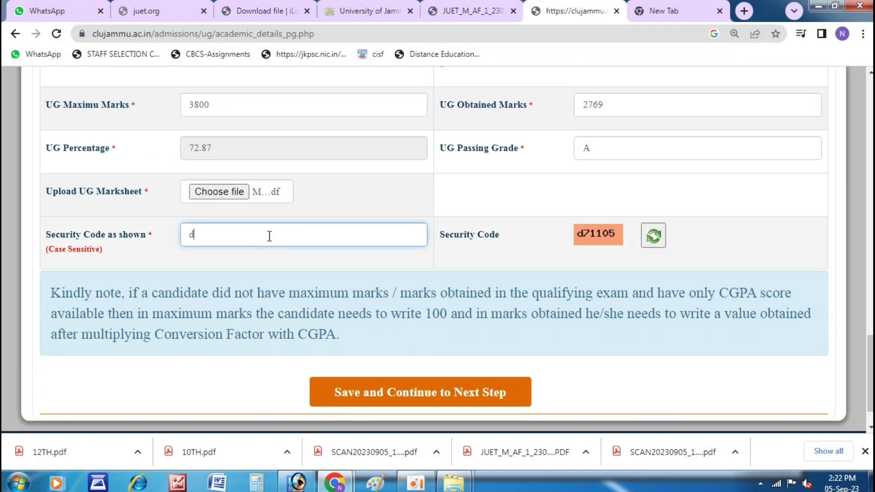
text(1105)
click(422, 397)
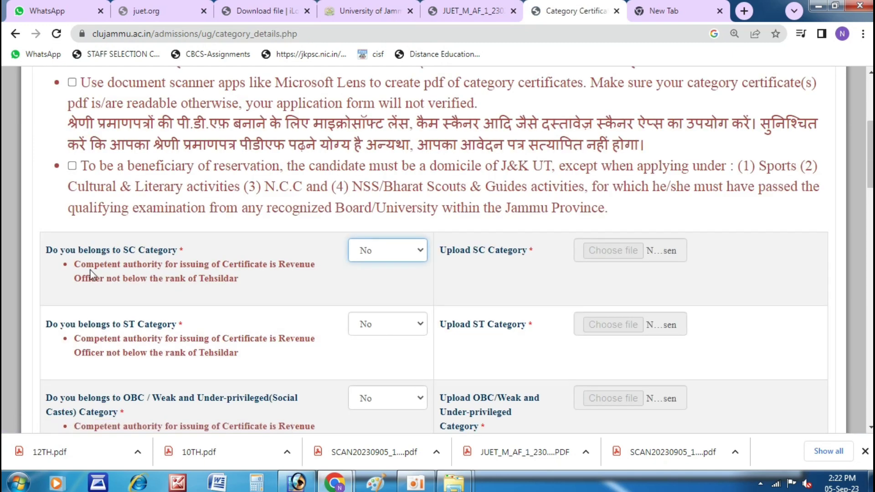
Keep the SC category and all other reservation categories set to No.
click(387, 251)
click(385, 254)
scroll(183, 282, down, 1)
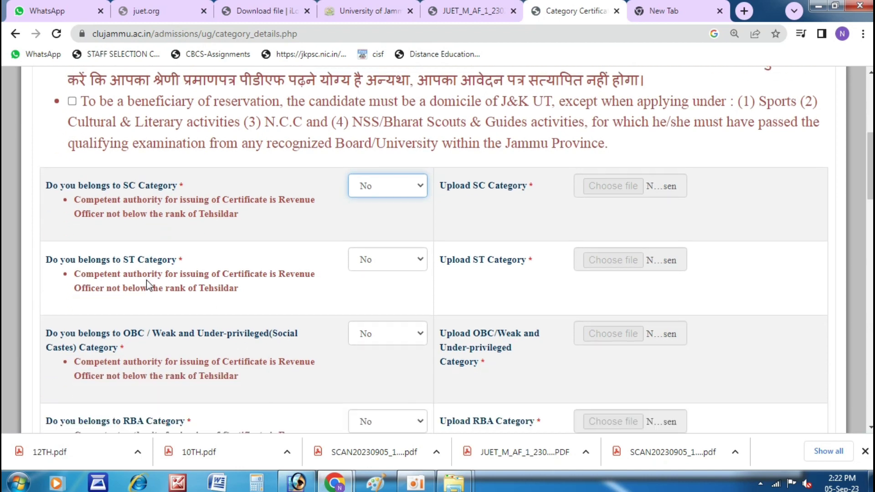
scroll(410, 276, down, 1)
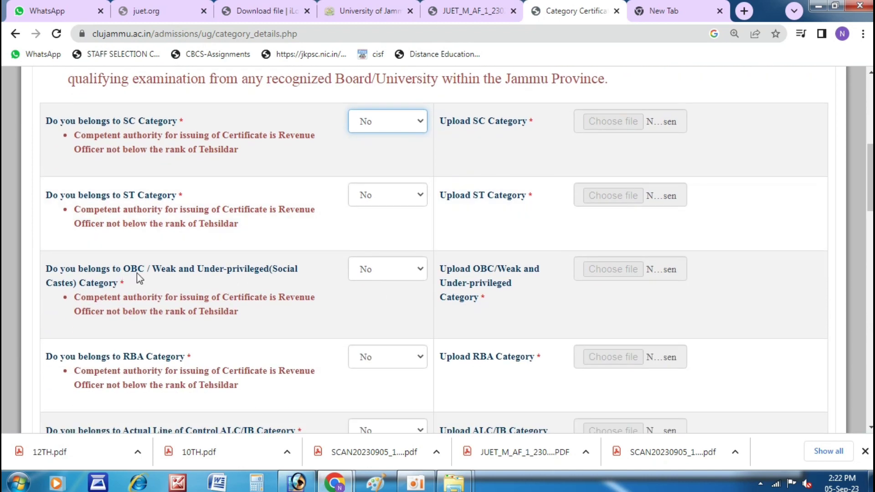
scroll(273, 278, down, 1)
scroll(410, 302, down, 2)
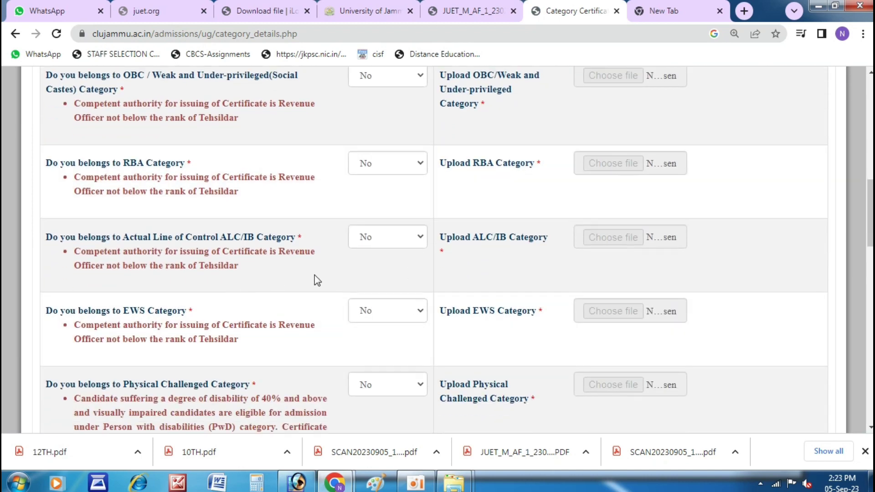
scroll(296, 291, down, 2)
scroll(236, 291, down, 1)
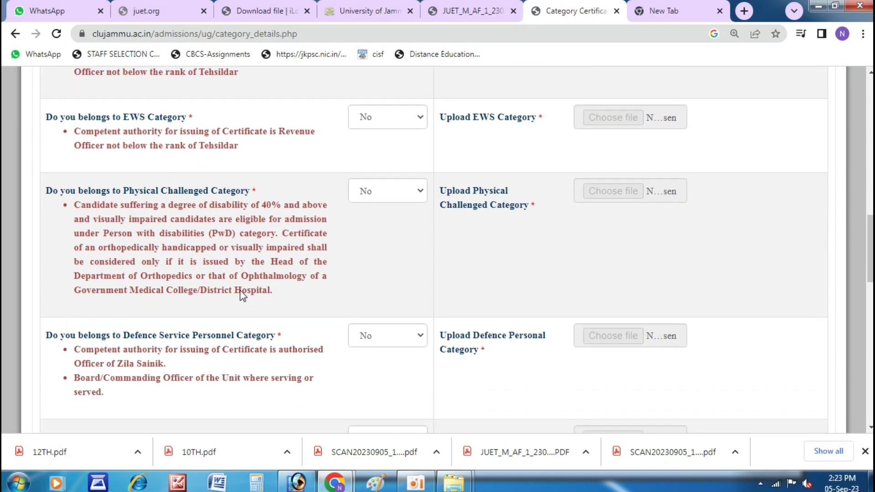
scroll(189, 351, down, 2)
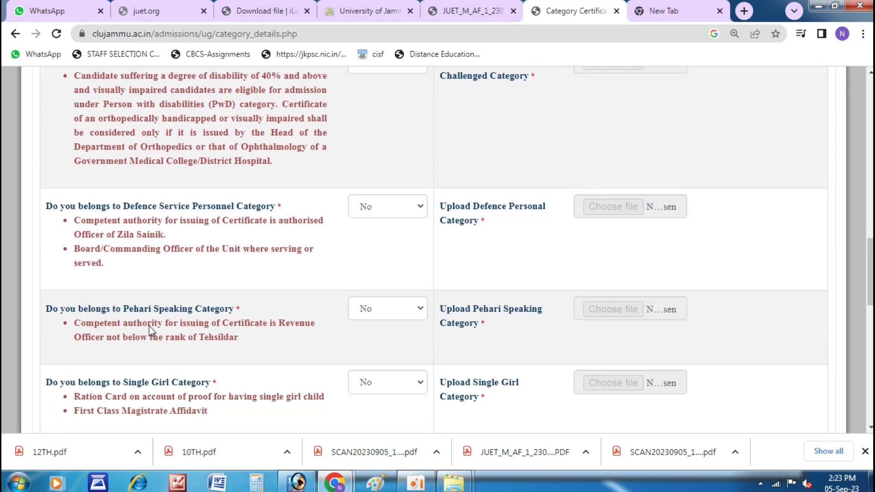
scroll(229, 293, down, 2)
scroll(365, 285, down, 4)
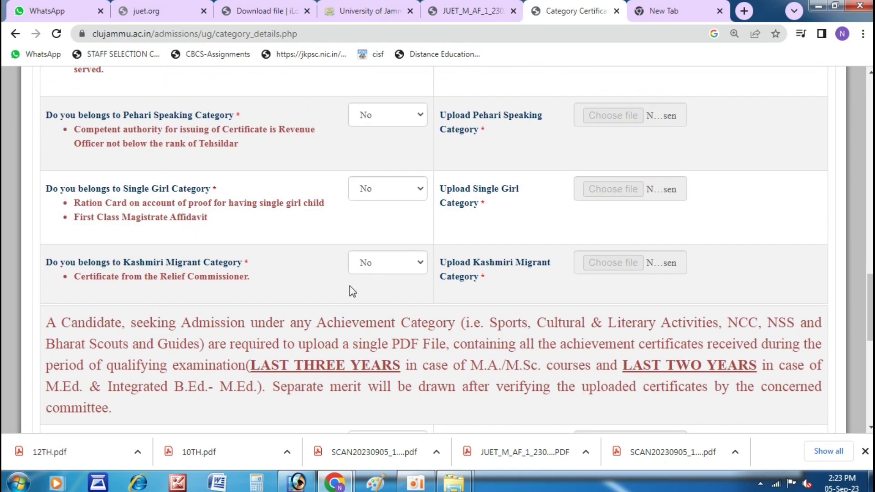
scroll(320, 285, down, 3)
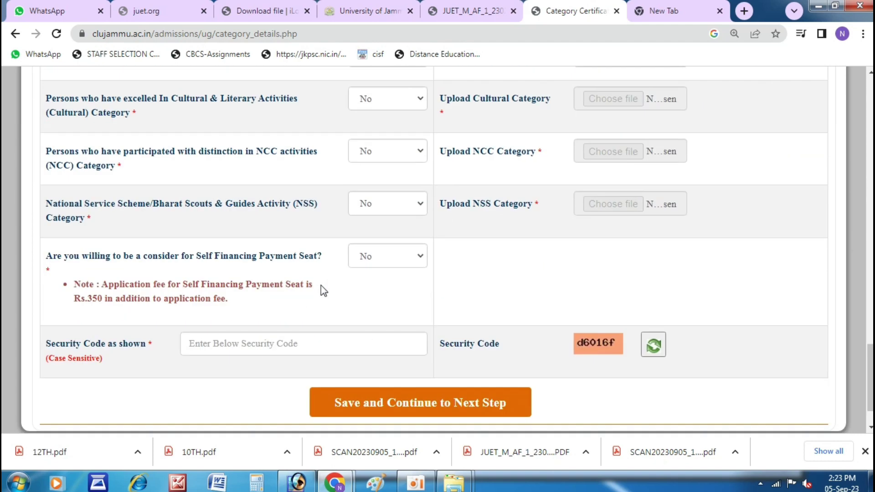
scroll(321, 285, up, 1)
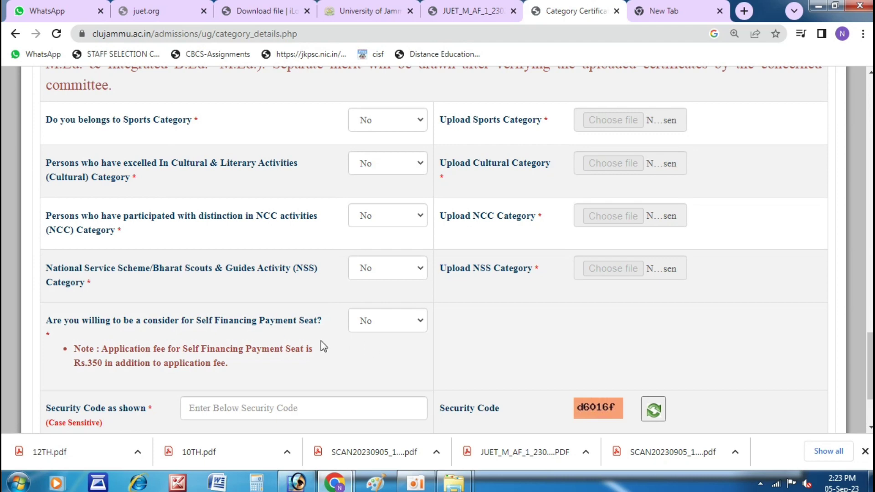
scroll(353, 348, down, 1)
Enter the security code and try saving the category details.
click(247, 347)
text(d6016f)
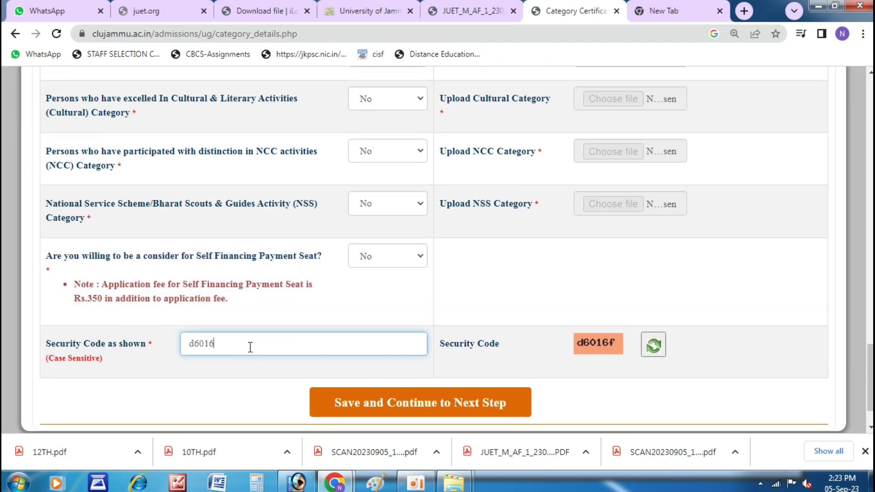
click(395, 405)
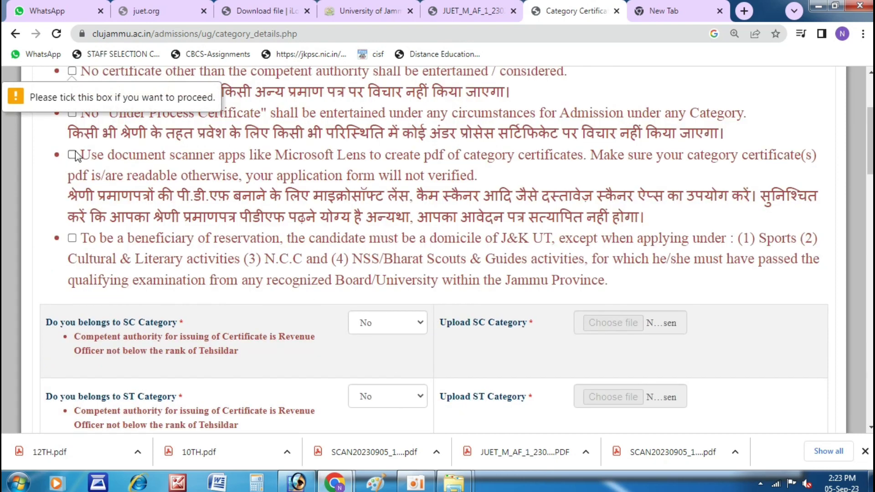
Accept the scanner, competent authority, Under Process Certificate and domicile declarations, then save.
click(72, 154)
scroll(73, 164, up, 3)
click(72, 199)
click(72, 241)
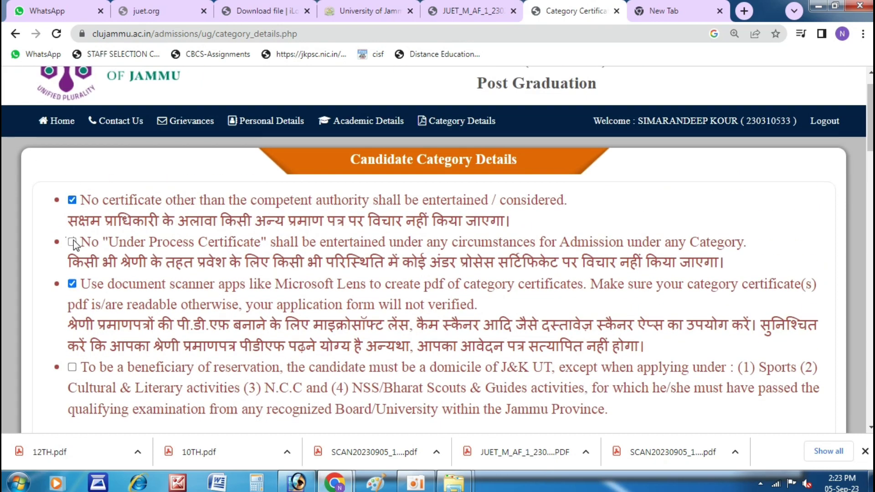
scroll(73, 240, down, 3)
click(72, 238)
scroll(221, 252, down, 15)
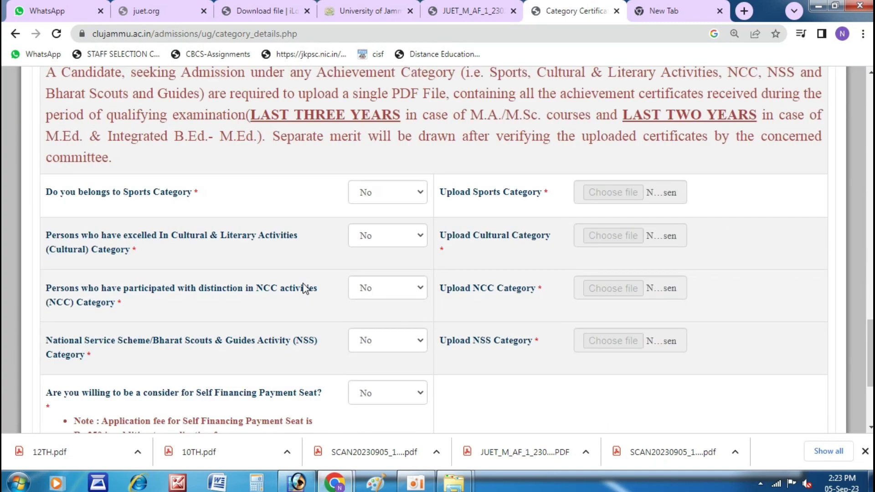
scroll(304, 289, down, 5)
click(399, 351)
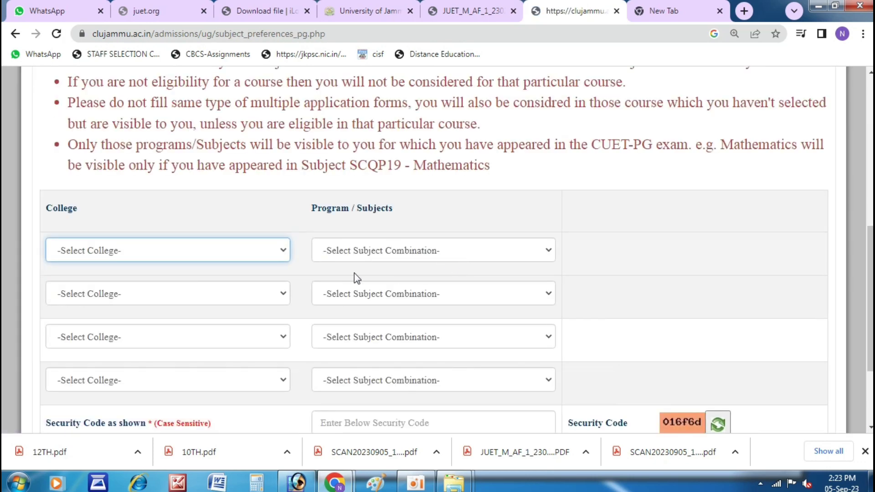
Set preference 1 to GGM Science College / English and preference 2 to School of Humanities and Liberal Arts / English*.
click(187, 256)
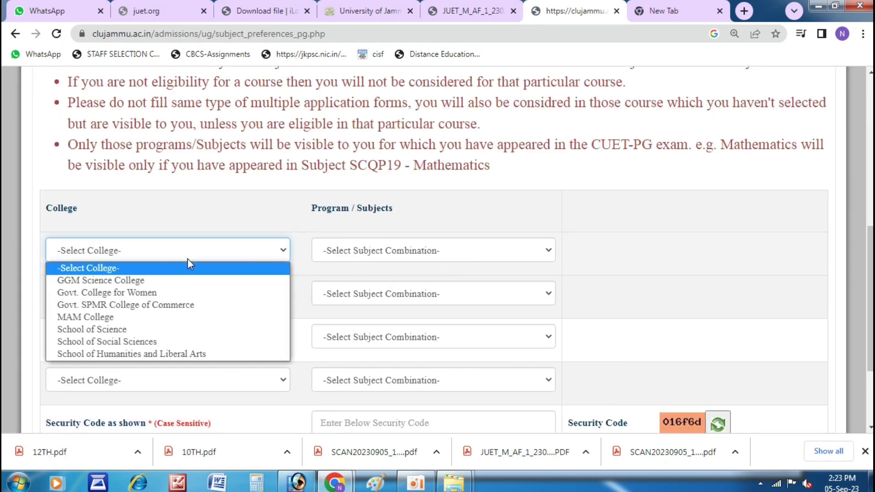
click(155, 281)
click(413, 251)
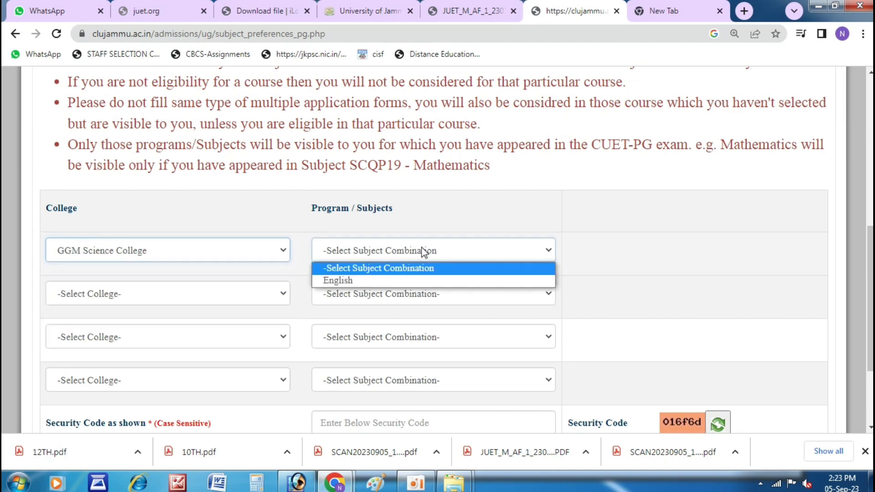
click(343, 281)
click(157, 291)
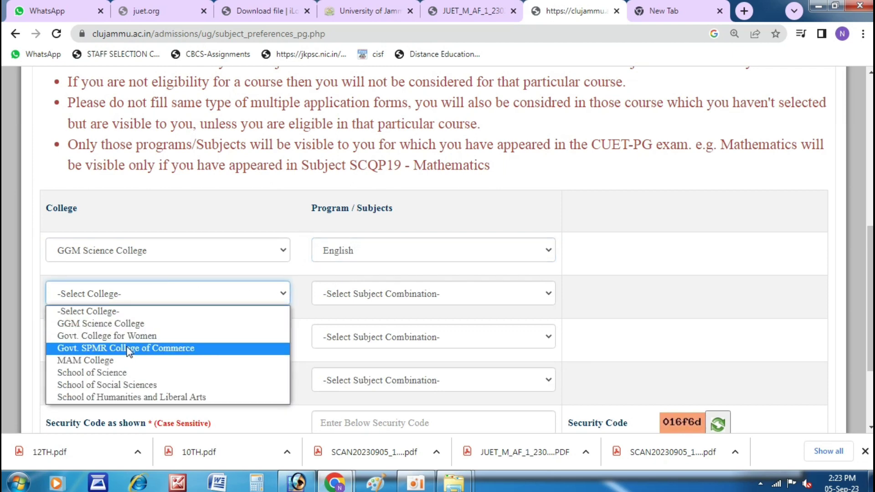
click(130, 397)
click(394, 297)
click(346, 322)
Try School of Science as the third preference, then clear the third college choice.
click(89, 327)
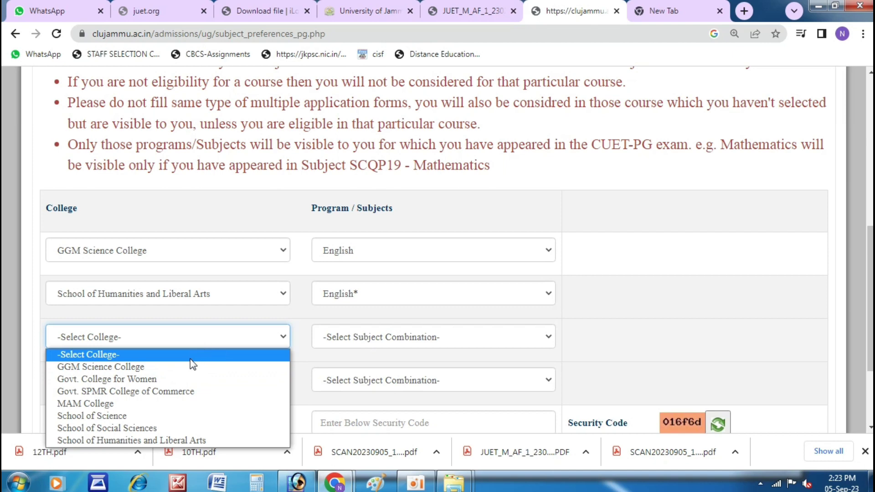
click(118, 415)
click(329, 343)
click(331, 338)
click(331, 337)
click(331, 337)
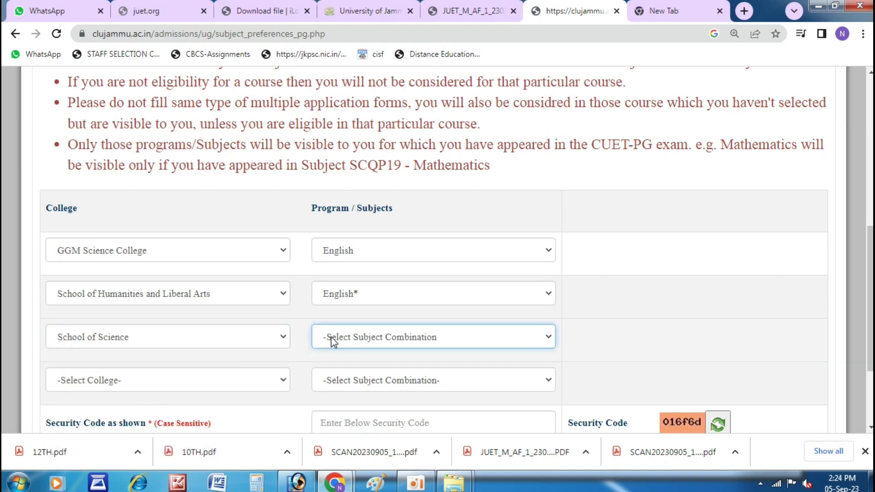
click(331, 337)
click(332, 337)
click(332, 338)
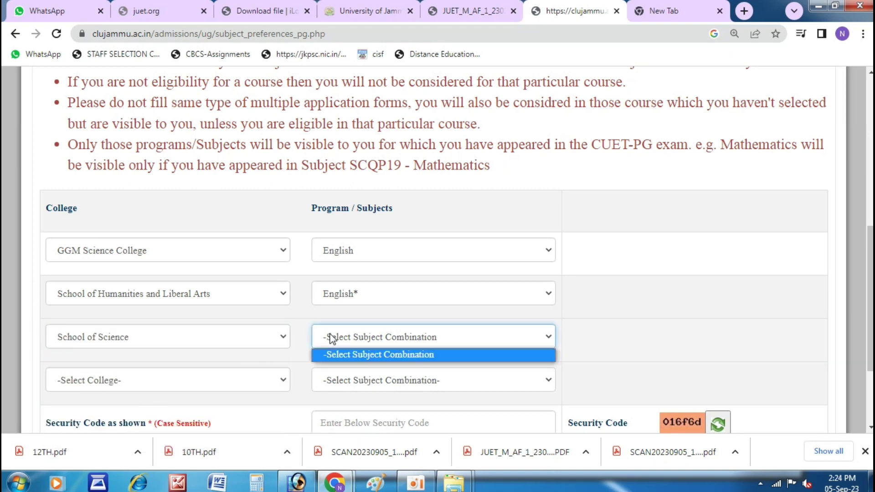
click(140, 336)
click(121, 355)
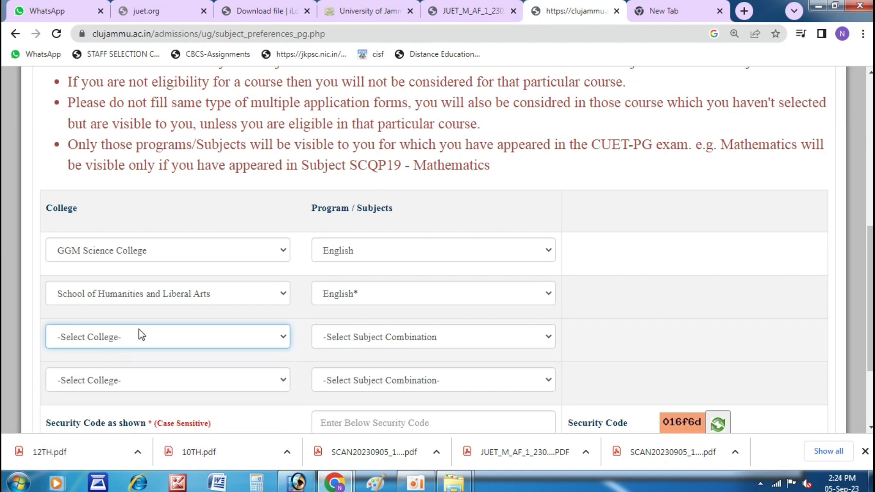
Enter the security code shown below the preferences.
scroll(348, 335, down, 3)
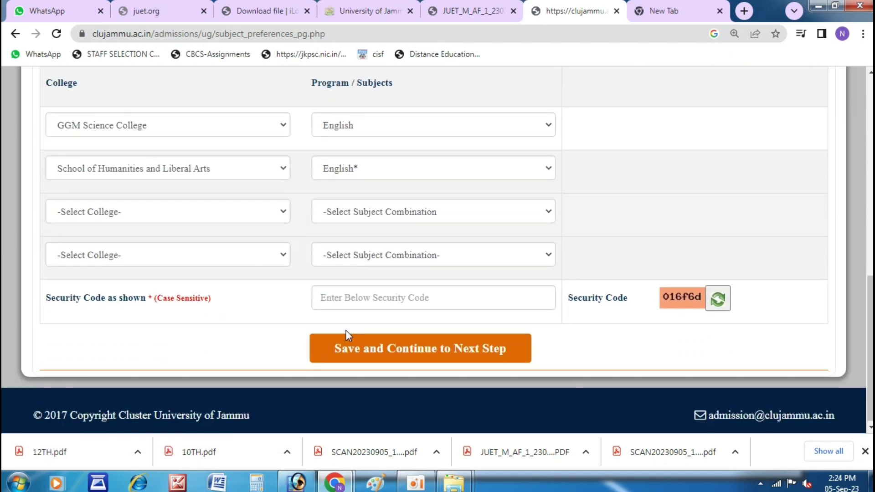
click(356, 299)
text(016)
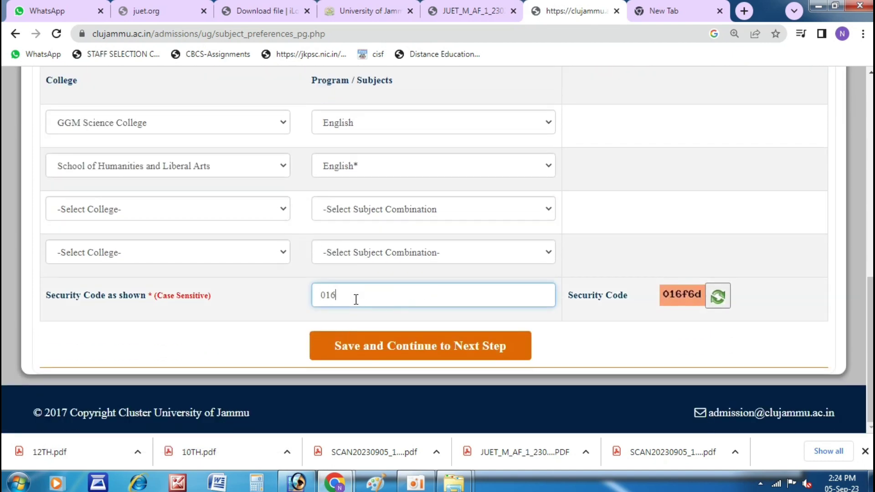
text(f6d)
Save the subject preferences and scroll through the form preview.
click(380, 350)
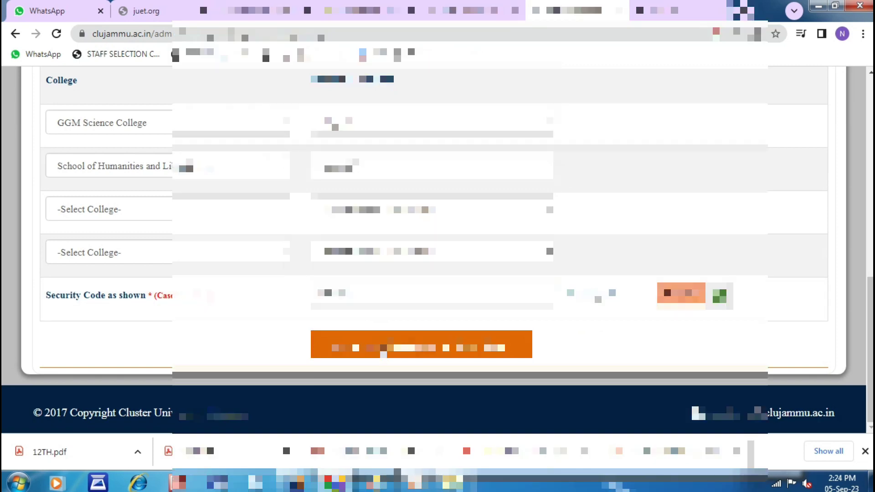
scroll(384, 352, down, 15)
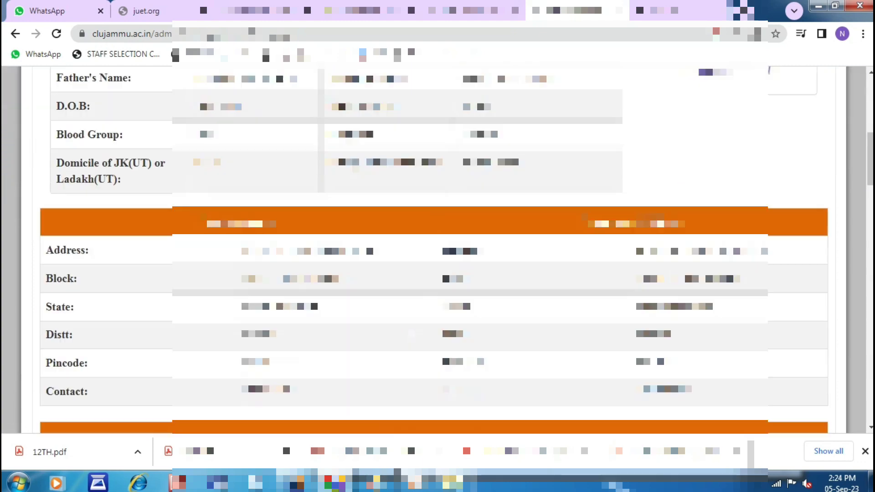
scroll(405, 329, down, 20)
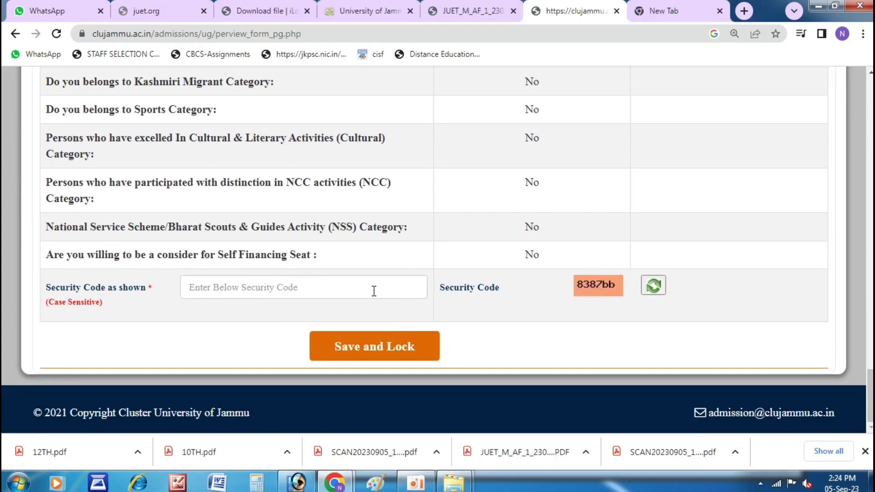
Enter the security code, then Save and Lock the application, accepting the no-modification warning.
click(374, 291)
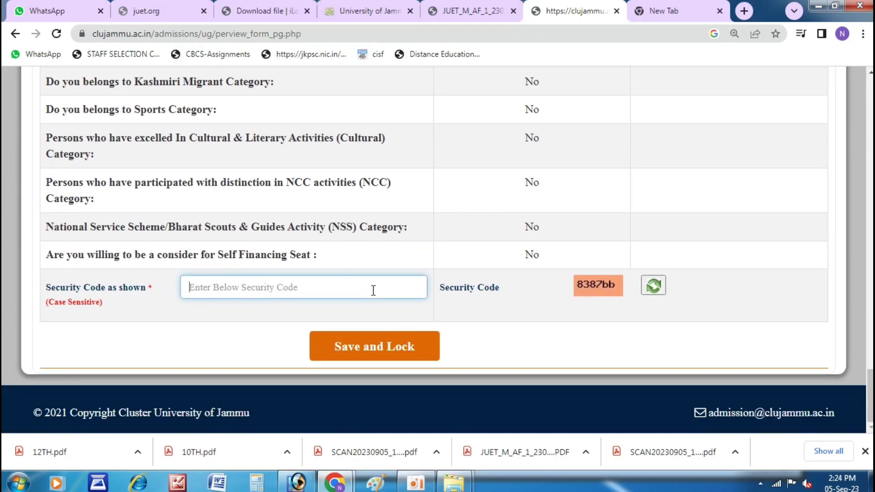
text(8387bb)
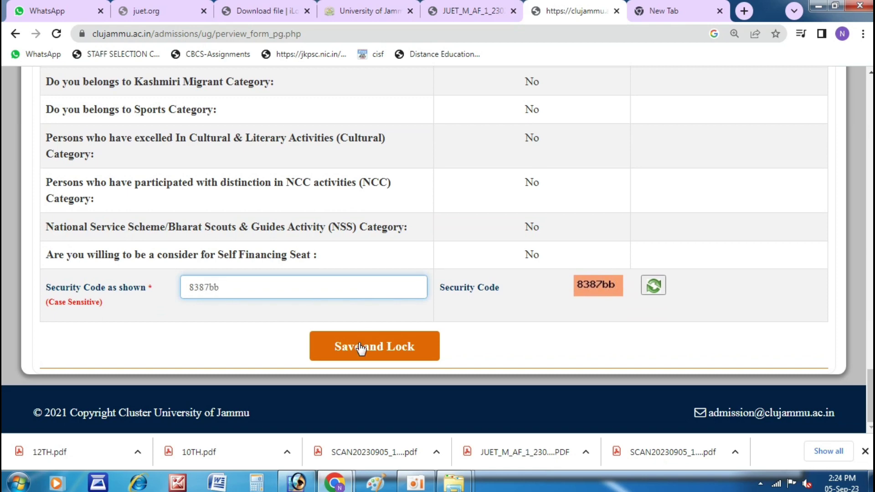
click(361, 348)
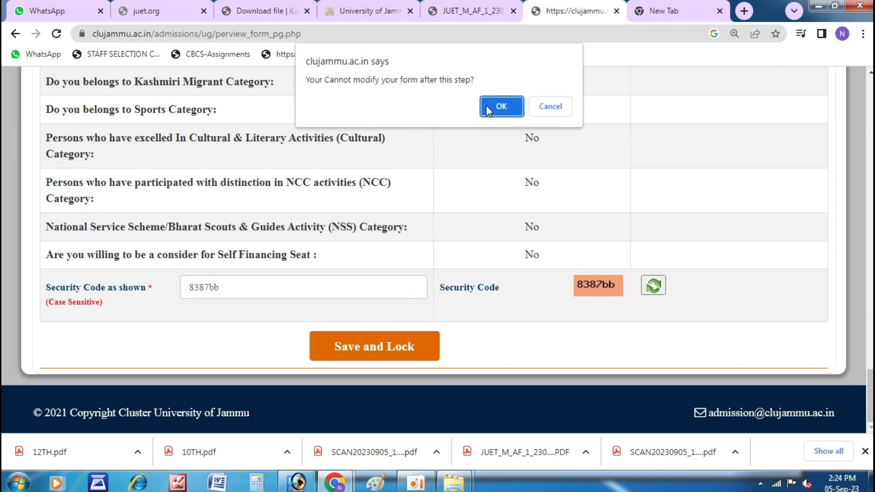
click(488, 110)
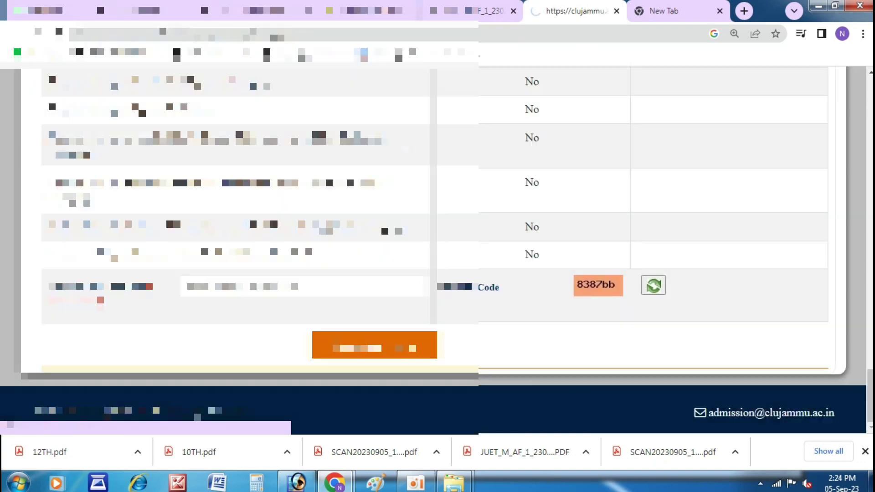
Open the application form PDF in a new tab, then start the Rs.250 fee payment on PayU.
scroll(438, 251, down, 10)
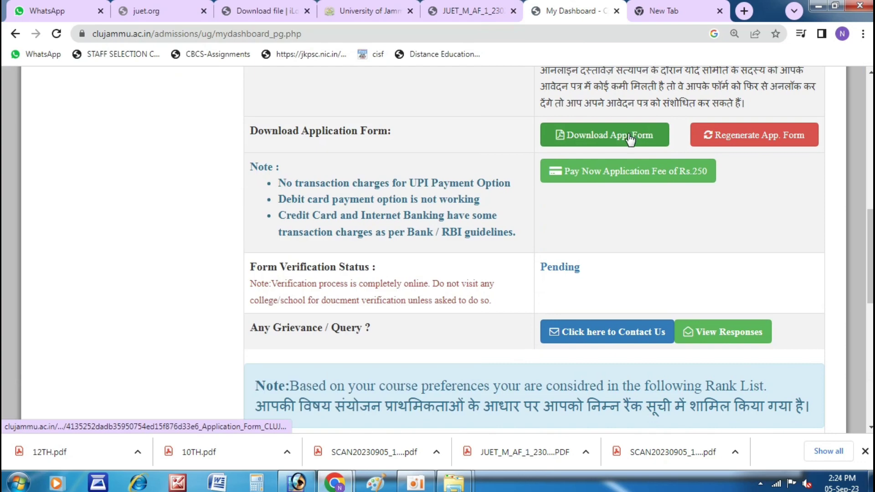
click(630, 139)
click(499, 10)
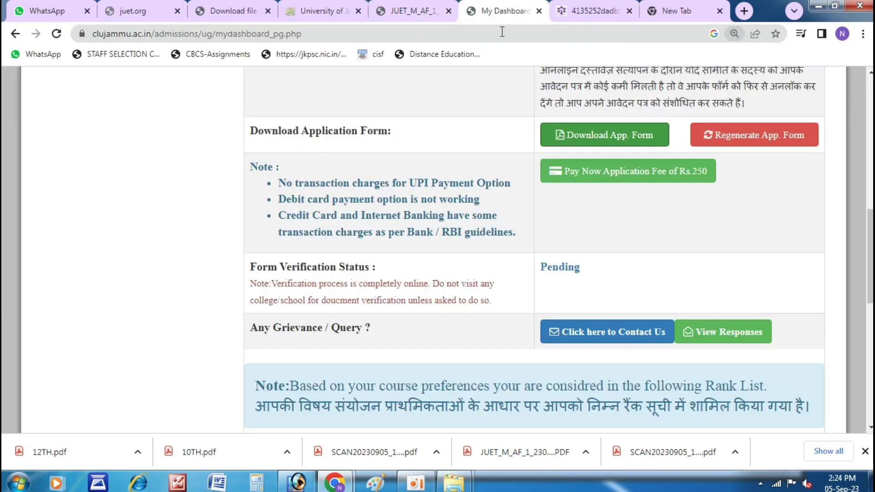
click(616, 172)
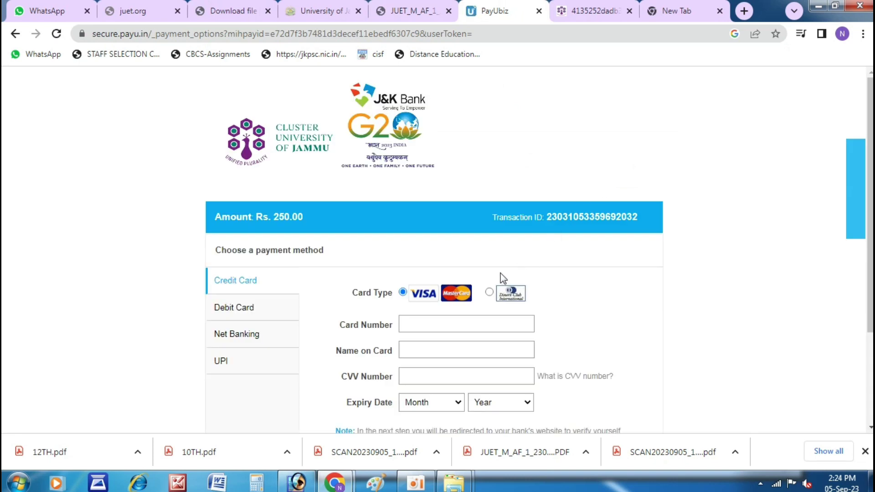
key(ctrl+plus)
Pay the Rs. 250.00 fee via UPI, entering the payer's UPI address (VPA).
click(239, 331)
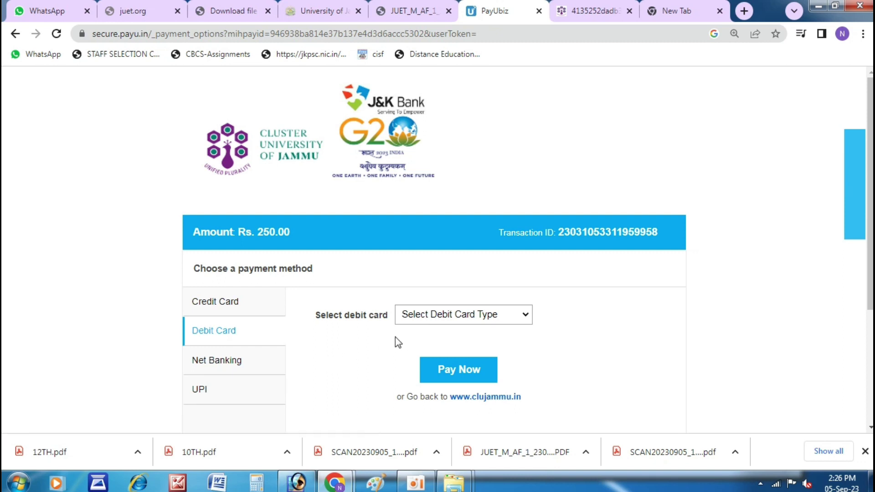
scroll(354, 350, down, 1)
click(209, 331)
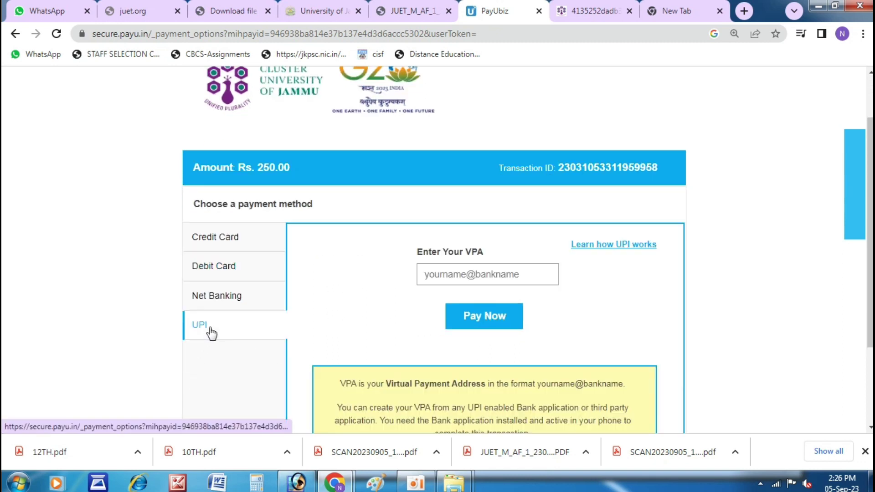
click(432, 270)
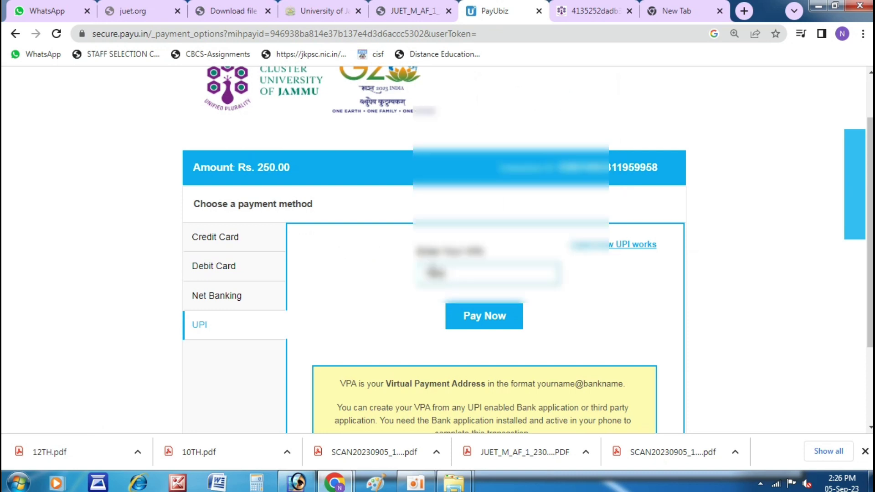
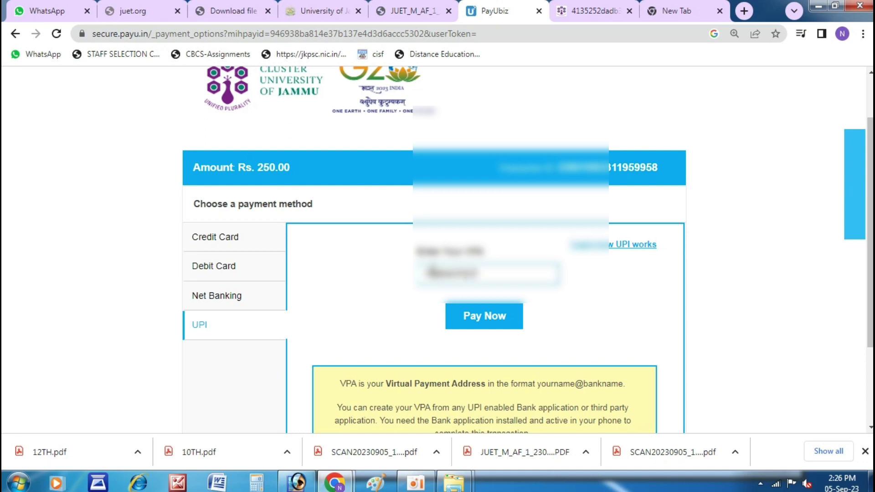
scroll(462, 185, down, 3)
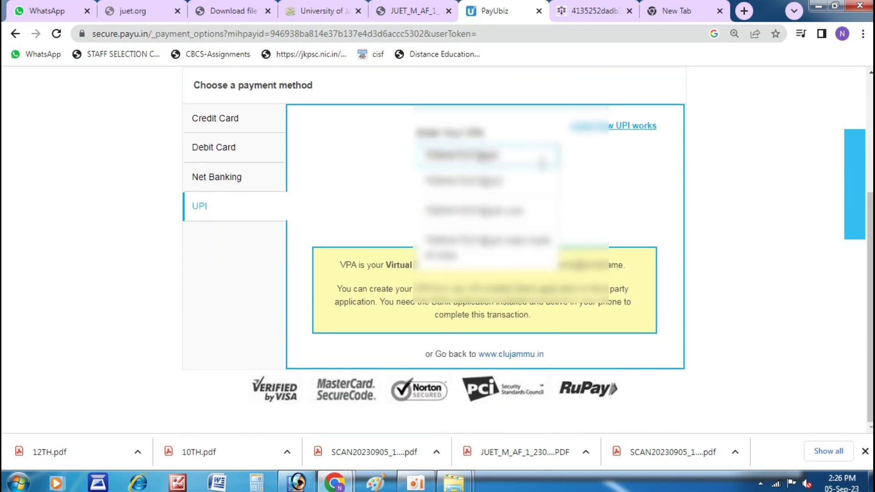
click(463, 185)
click(479, 196)
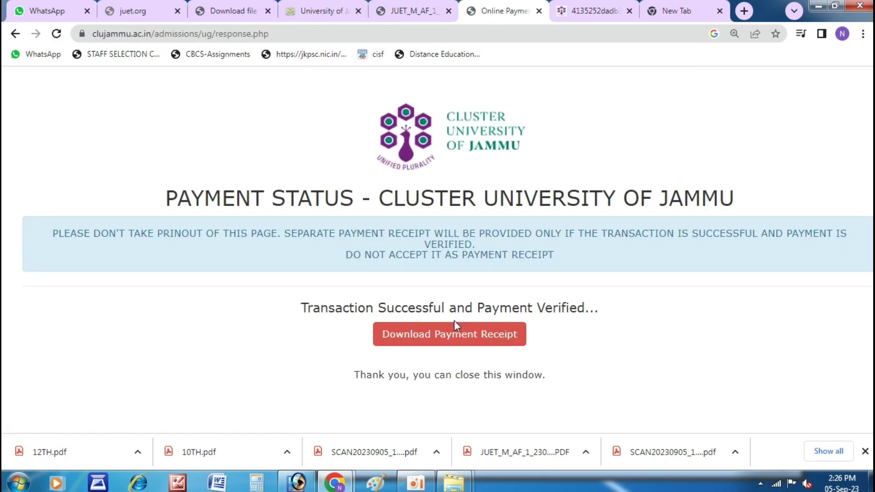
Open the payment receipt PDF and print it.
click(450, 336)
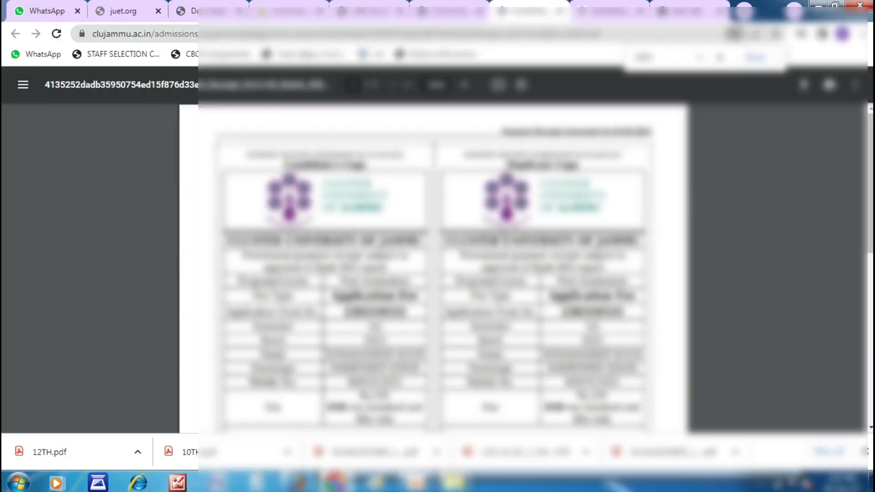
click(829, 88)
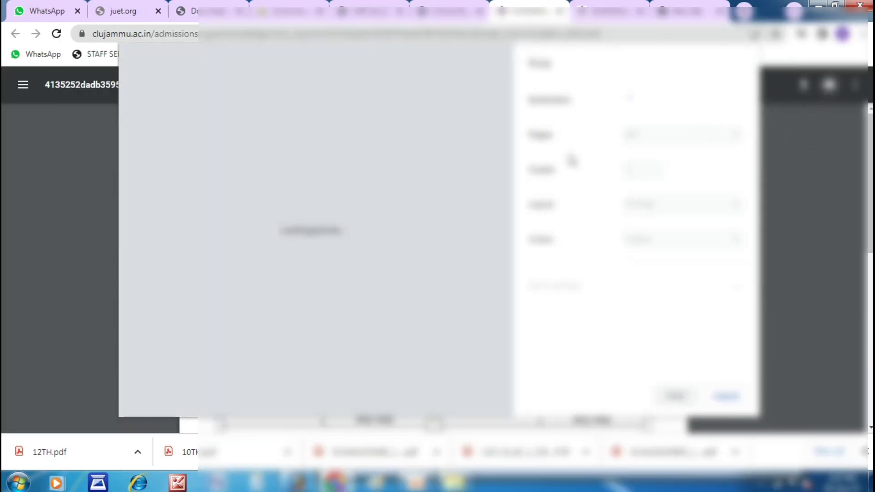
click(581, 250)
scroll(606, 291, down, 1)
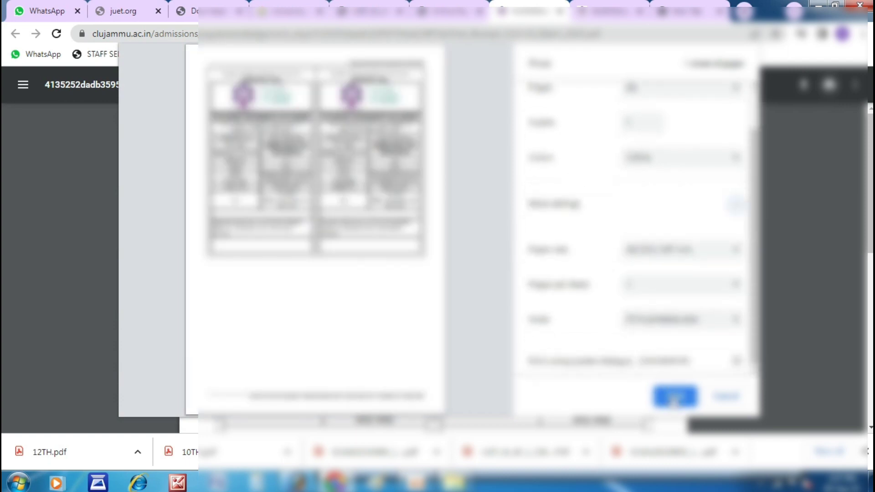
click(675, 396)
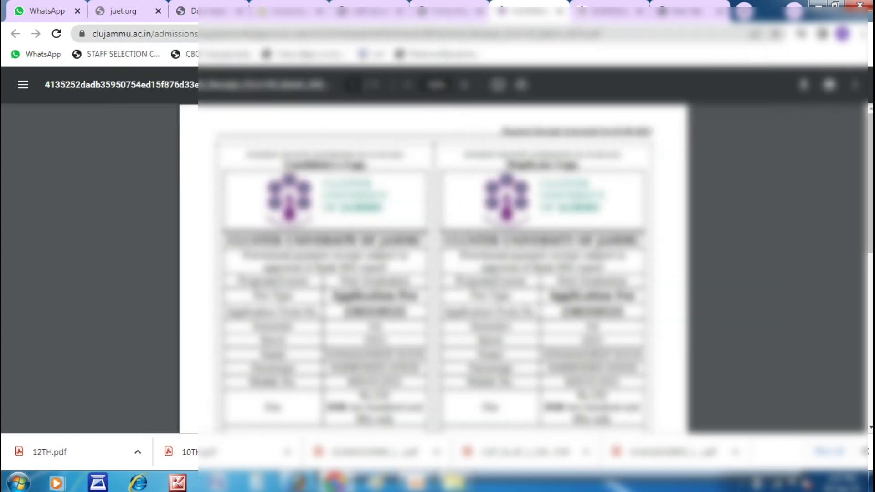
click(441, 7)
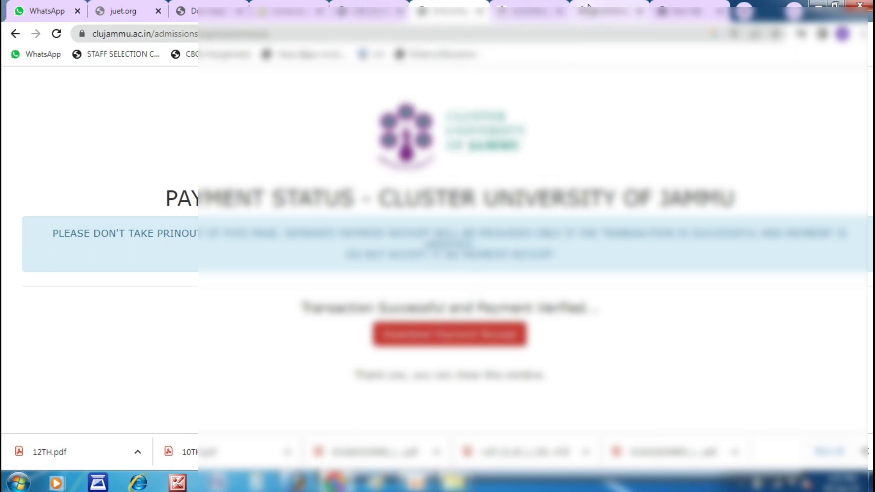
Print the three-page application form PDF from its tab.
click(608, 11)
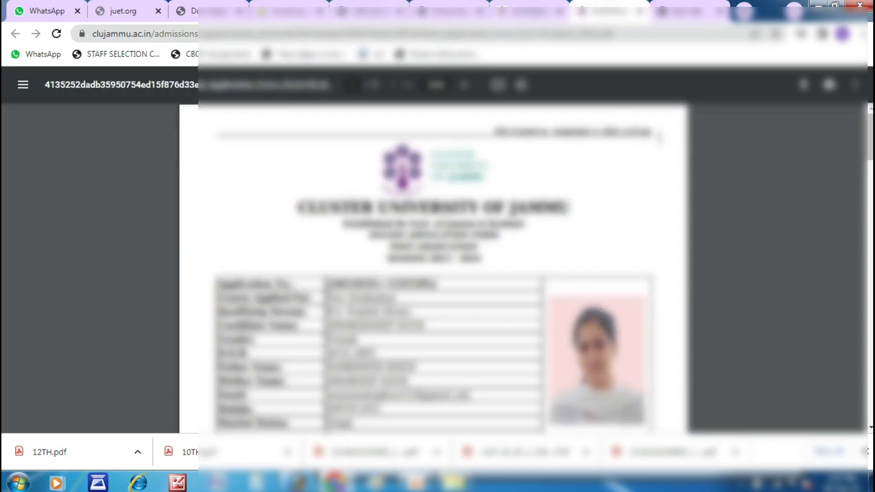
scroll(617, 203, down, 12)
scroll(620, 205, down, 12)
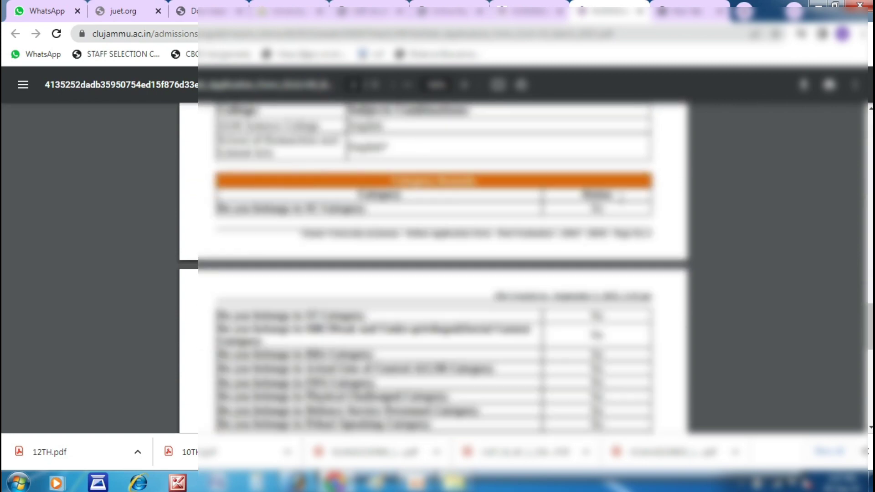
click(830, 85)
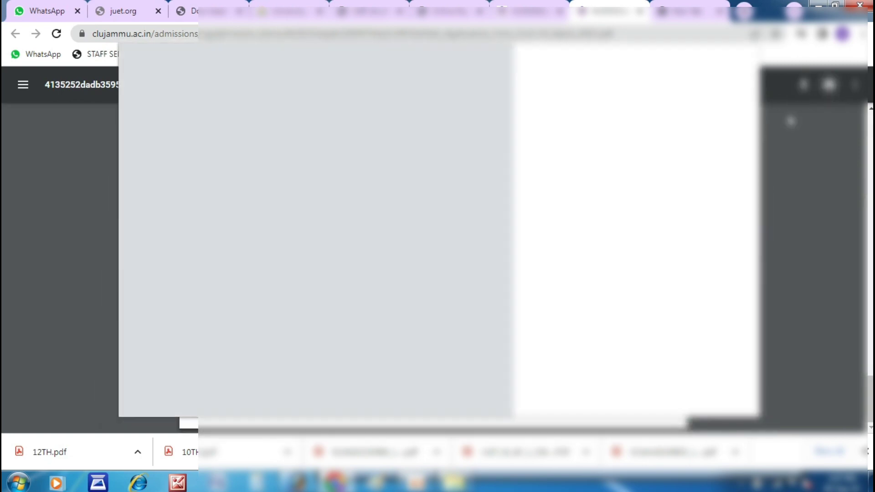
click(604, 253)
scroll(658, 343, down, 2)
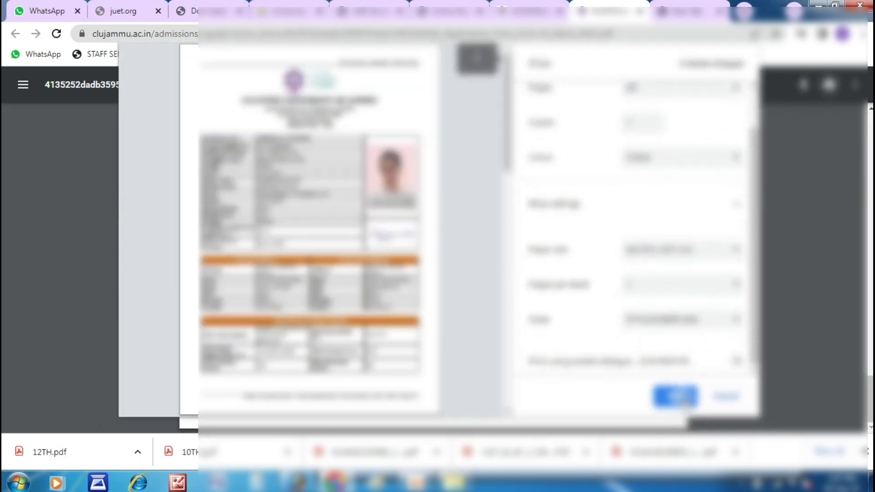
click(676, 395)
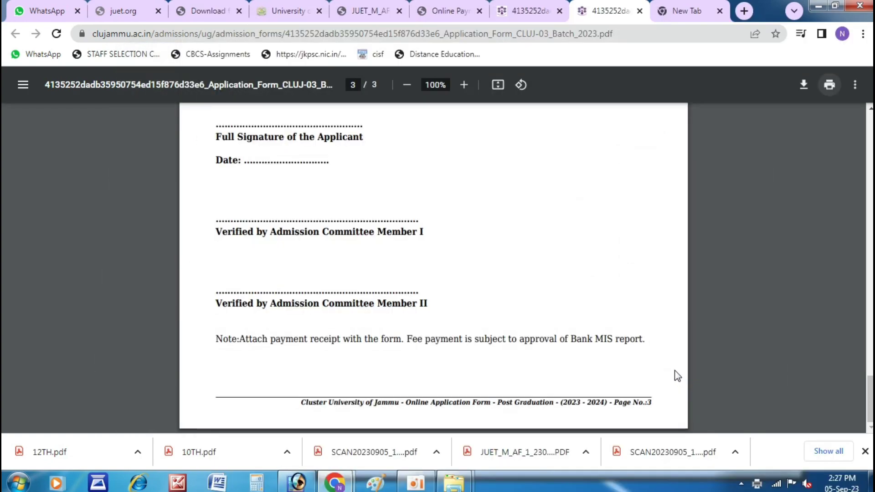